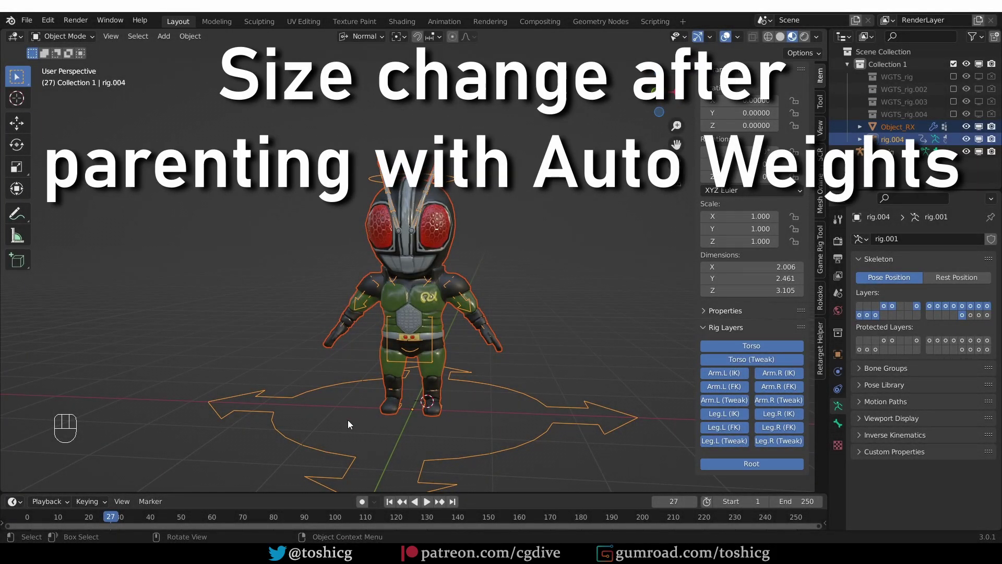
- Parent Object_RX to rig.004 with automatic weights, then reselect mesh and rig to compare size
left_click(451, 234)
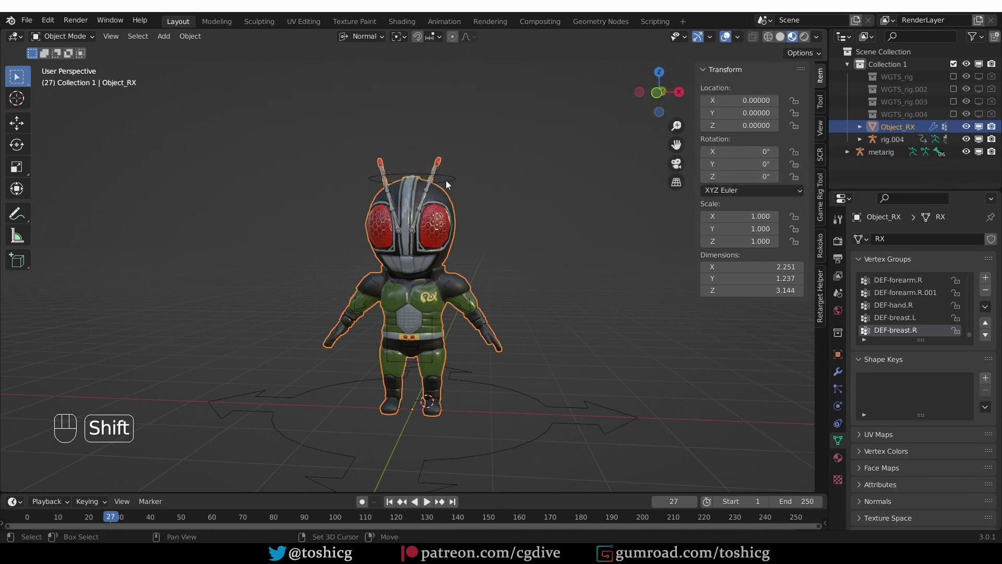
left_click(452, 179, "shift")
key("ctrl+p")
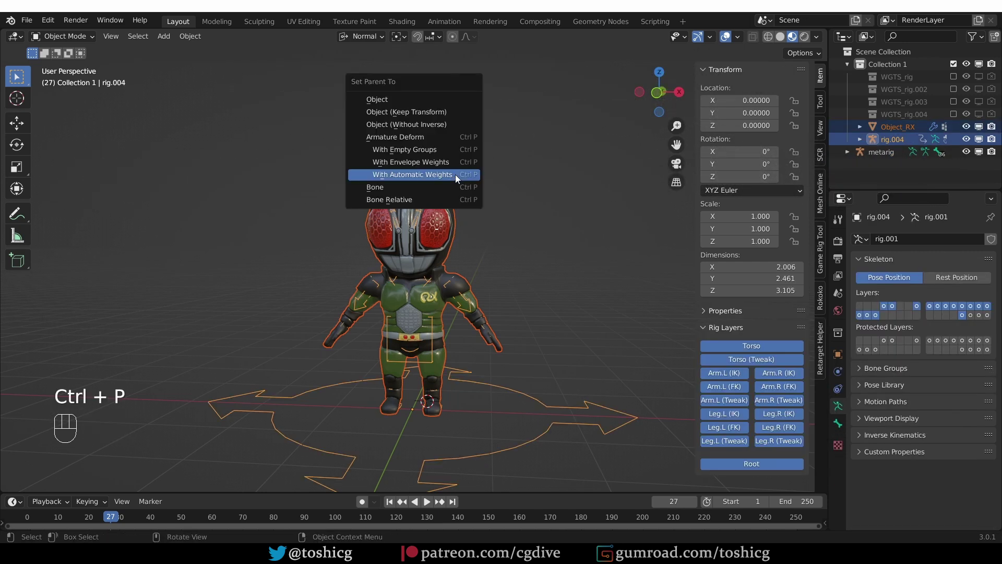
left_click(455, 175)
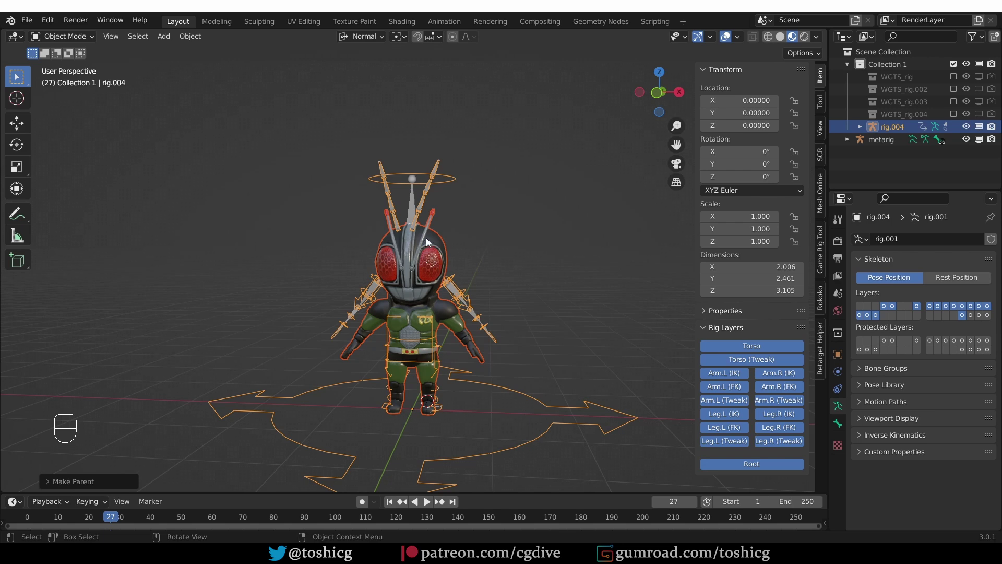
left_click(406, 240)
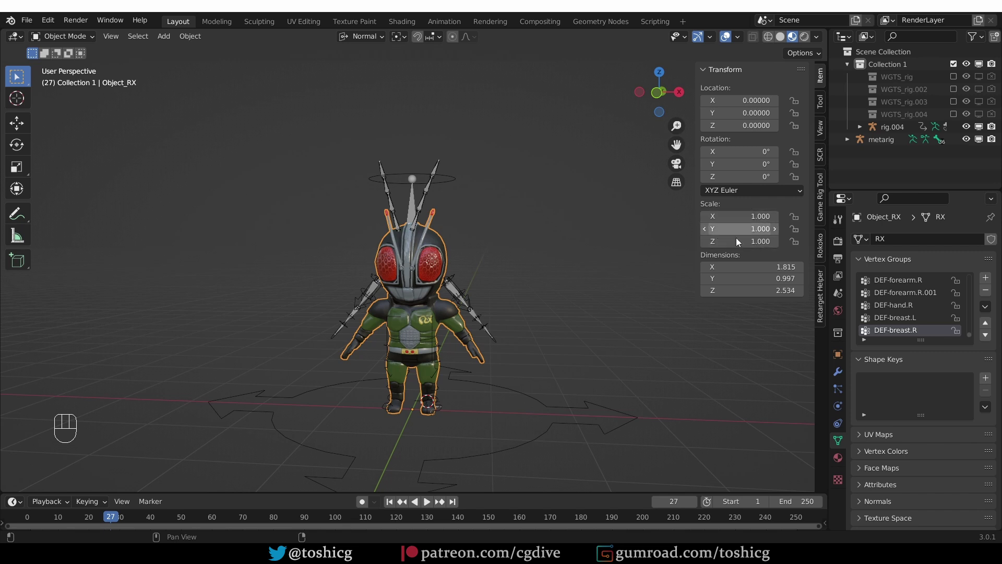
left_click(443, 174)
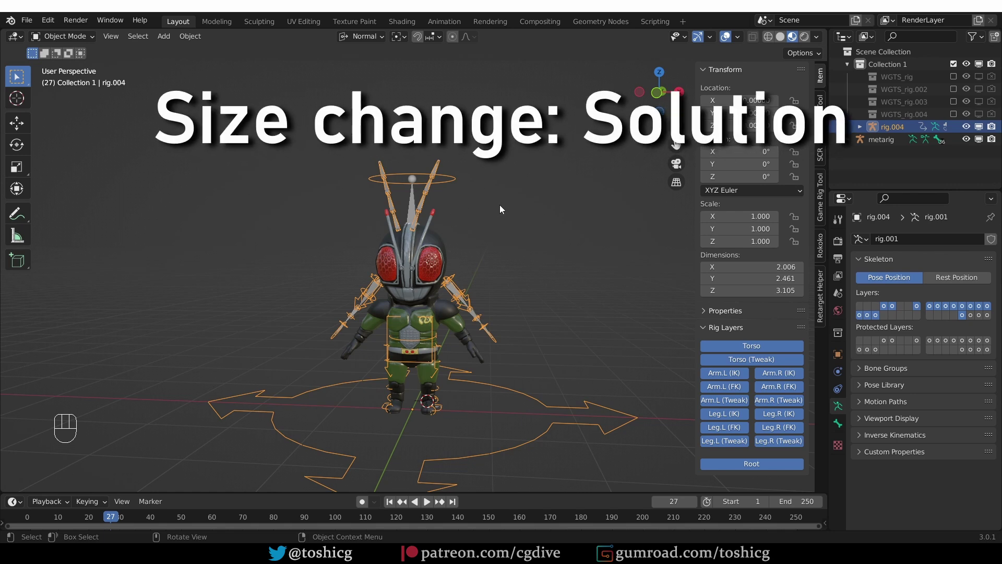
- Undo the automatic-weights parenting of Object_RX to rig.004
key("ctrl+z")
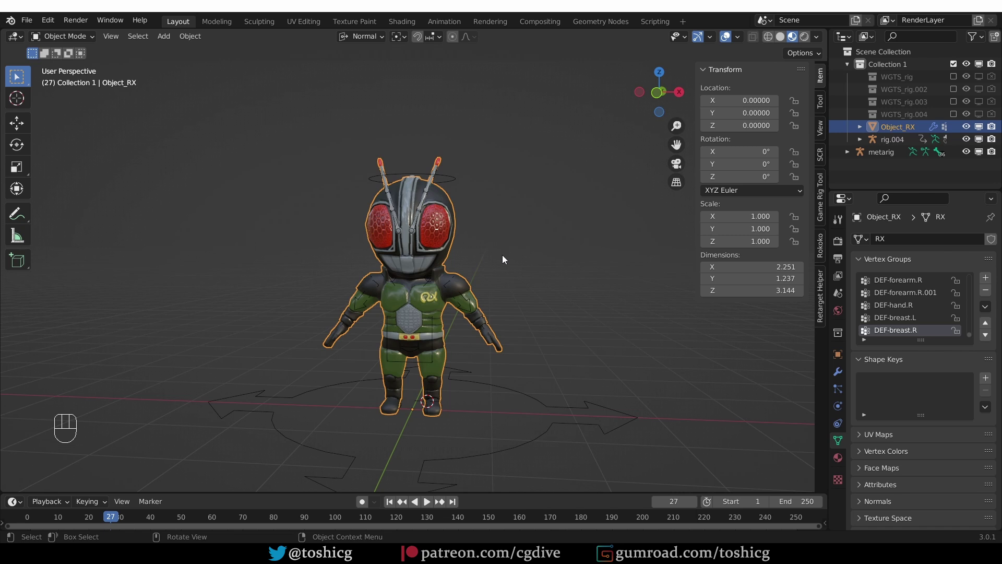
- Clear Object_RX's parent, undo it, then use Clear and Keep Transformation instead
key("alt+p")
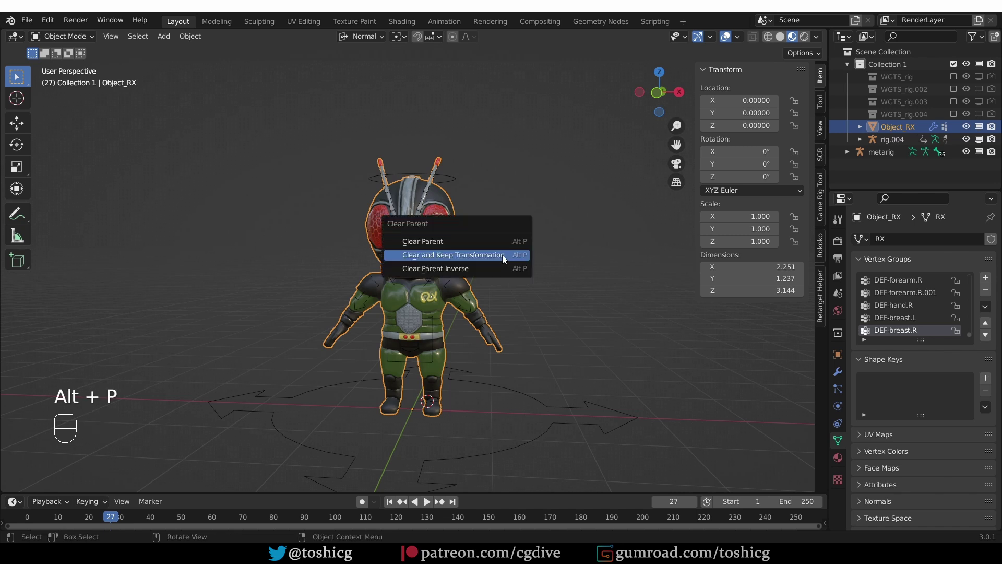
key("Up")
key("Return")
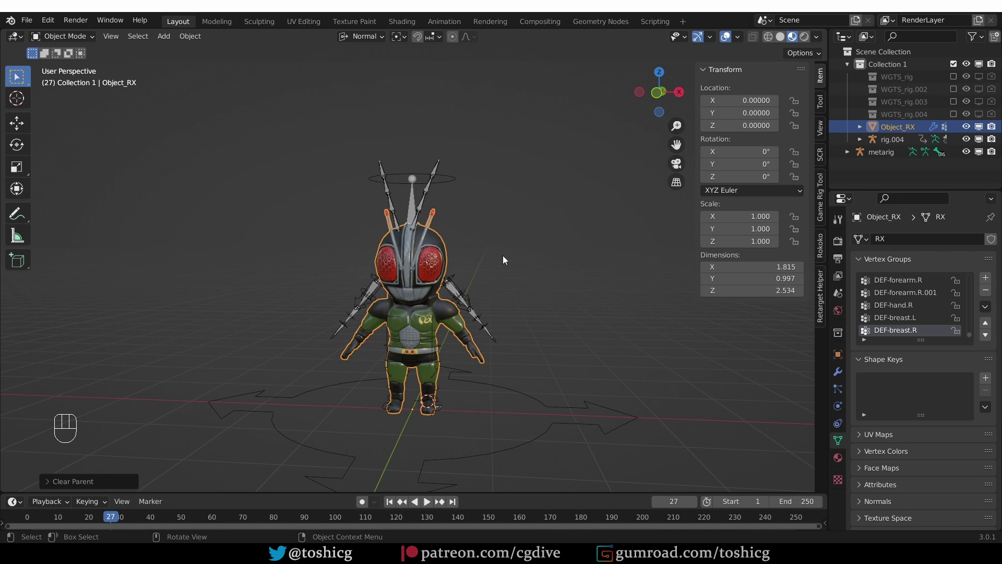
key("ctrl+z")
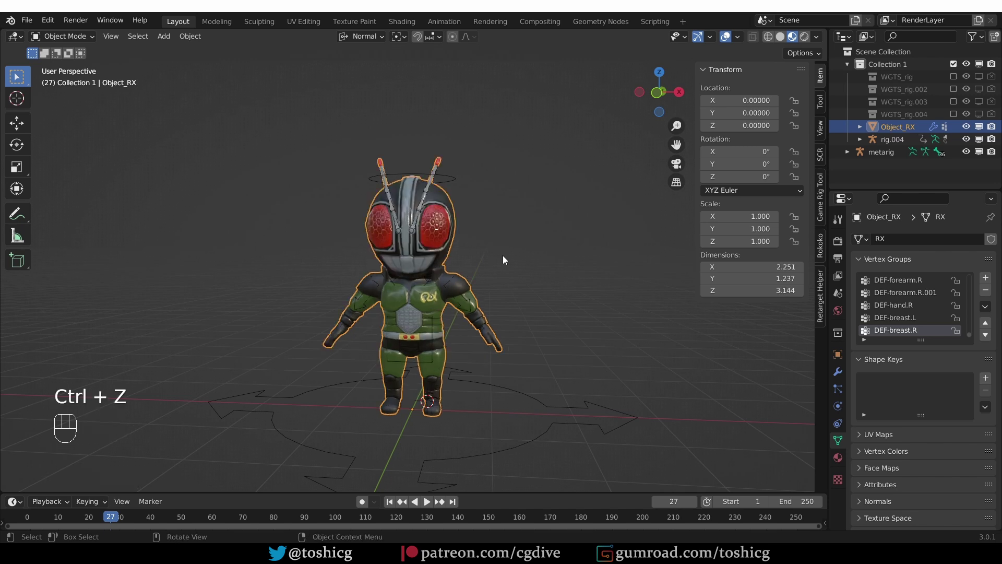
key("alt+p")
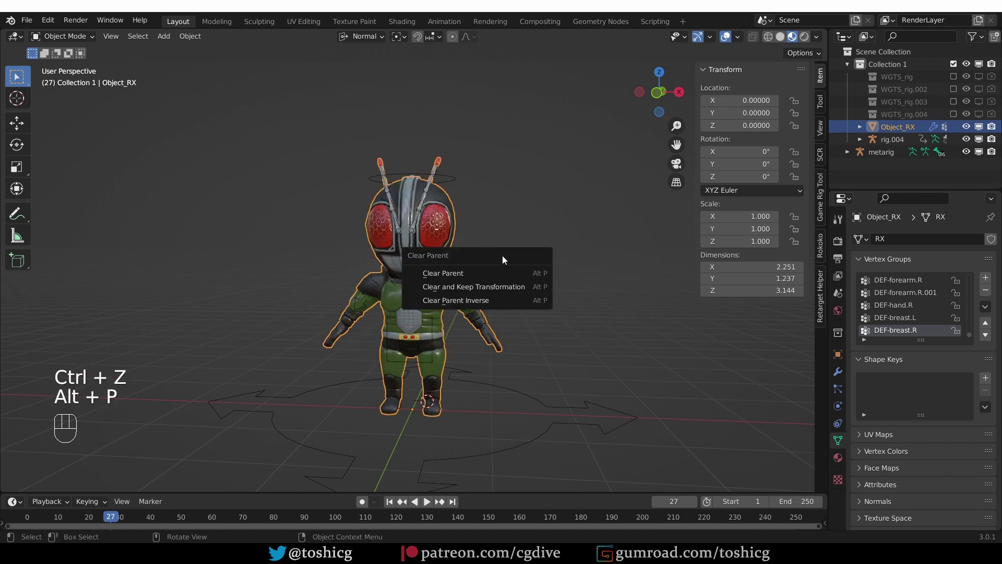
left_click(521, 290)
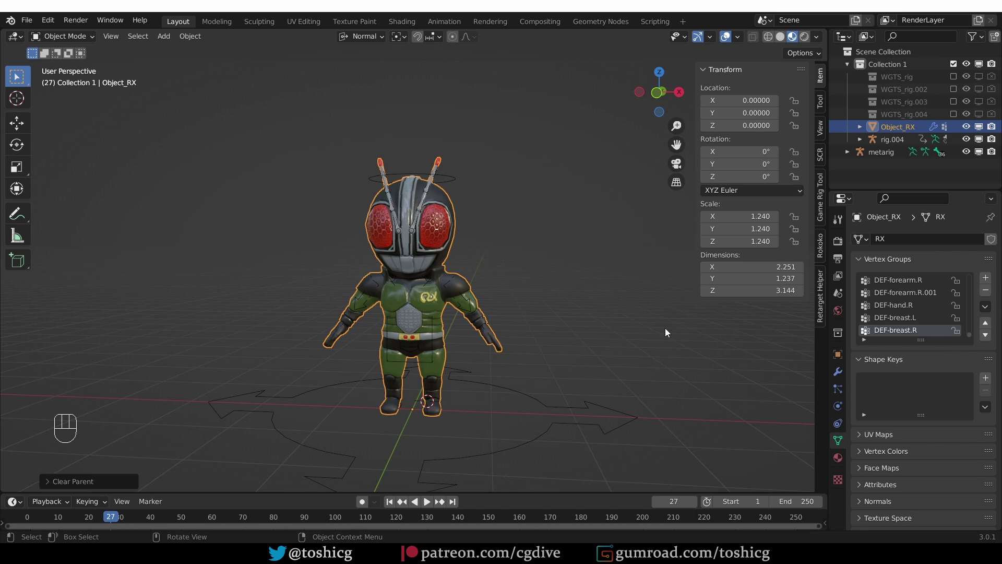
- Apply Object_RX's scale and parent it to rig.004 with automatic weights
key("ctrl")
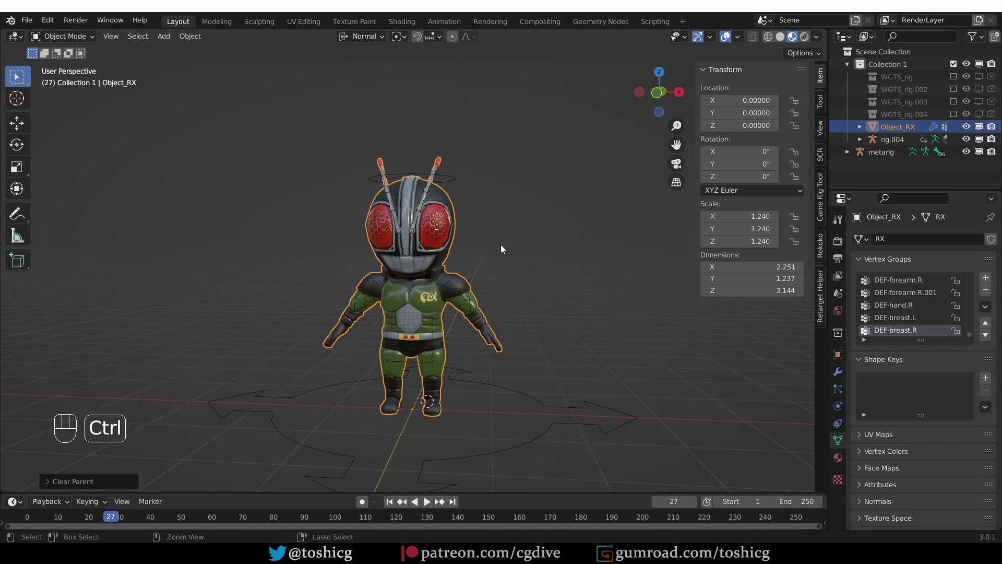
key("ctrl+a")
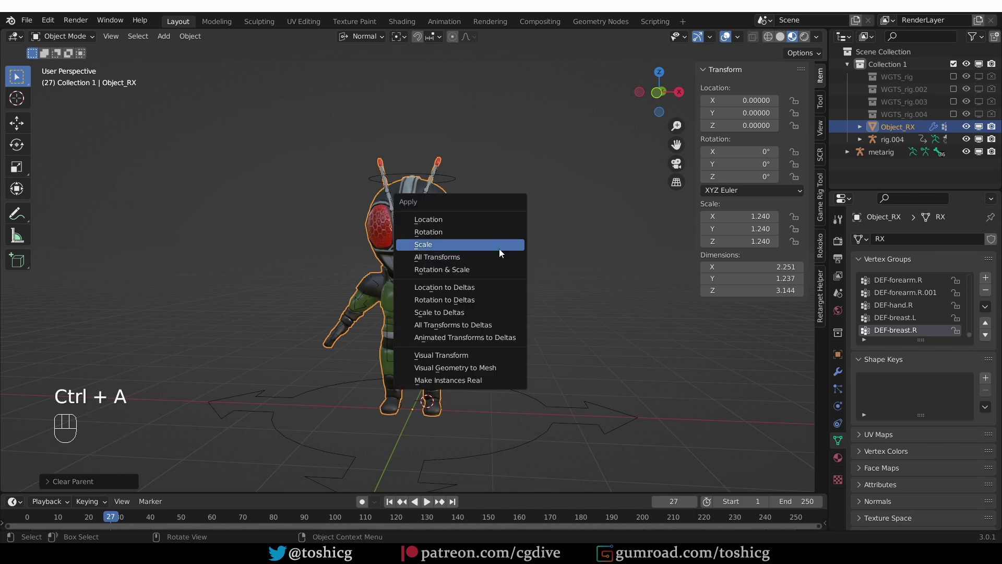
left_click(499, 248)
left_click(447, 174, "shift")
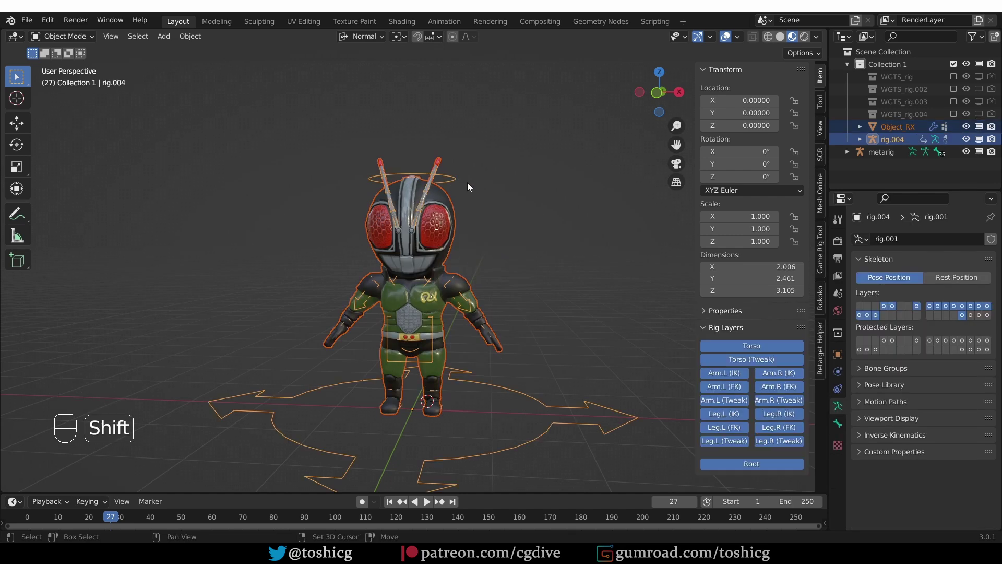
key("ctrl+p")
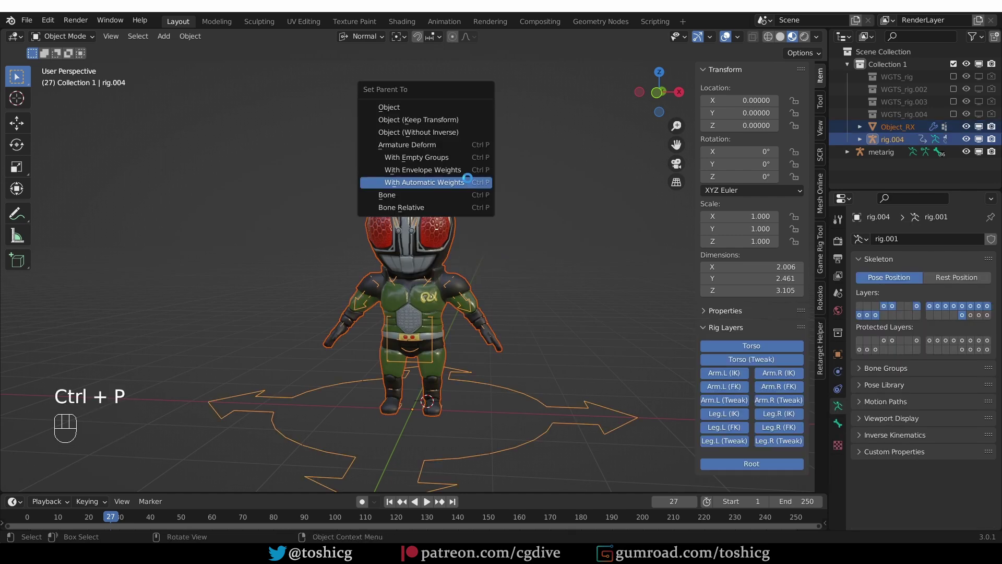
left_click(468, 183)
- In Pose Mode, test deformation by moving the left hand and rotating the torso
key("Tab")
left_click(494, 362)
key("g")
right_click(474, 354)
left_click(435, 329)
key("r")
key("r")
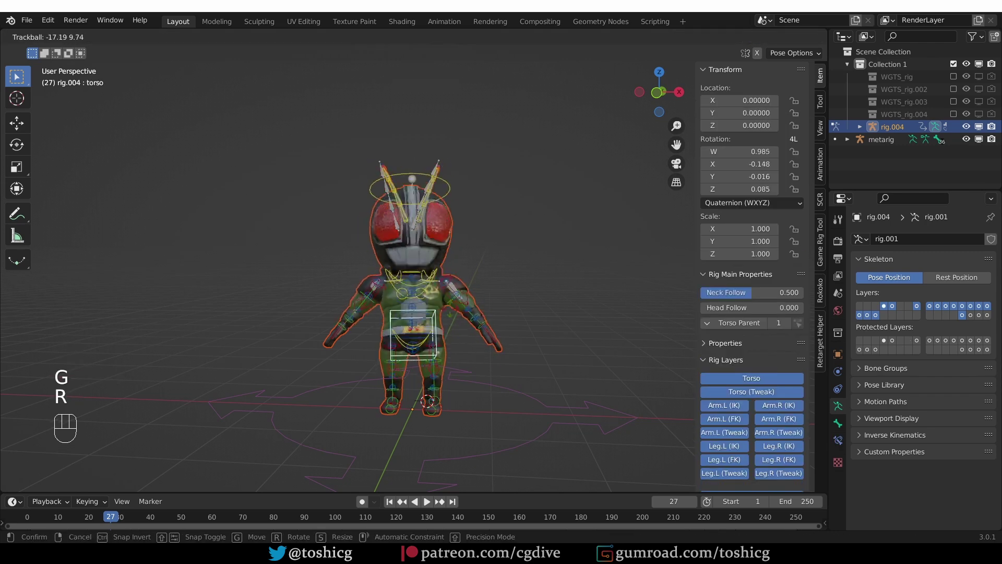
right_click(428, 402)
key("Tab")
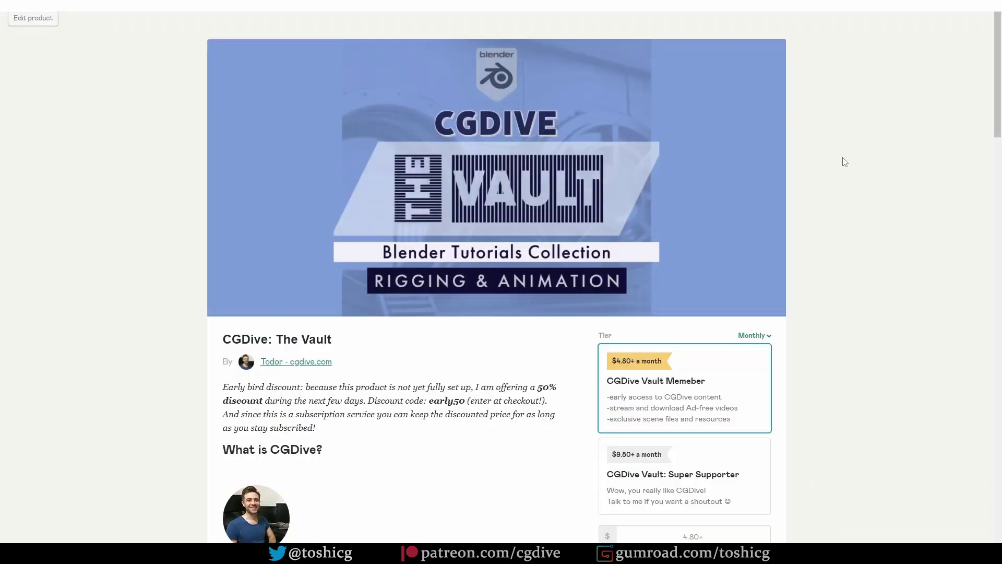
scroll(843, 161, "down", 2)
scroll(843, 163, "down", 2)
scroll(843, 163, "down", 1)
scroll(844, 162, "down", 3)
scroll(844, 163, "down", 2)
scroll(843, 161, "down", 3)
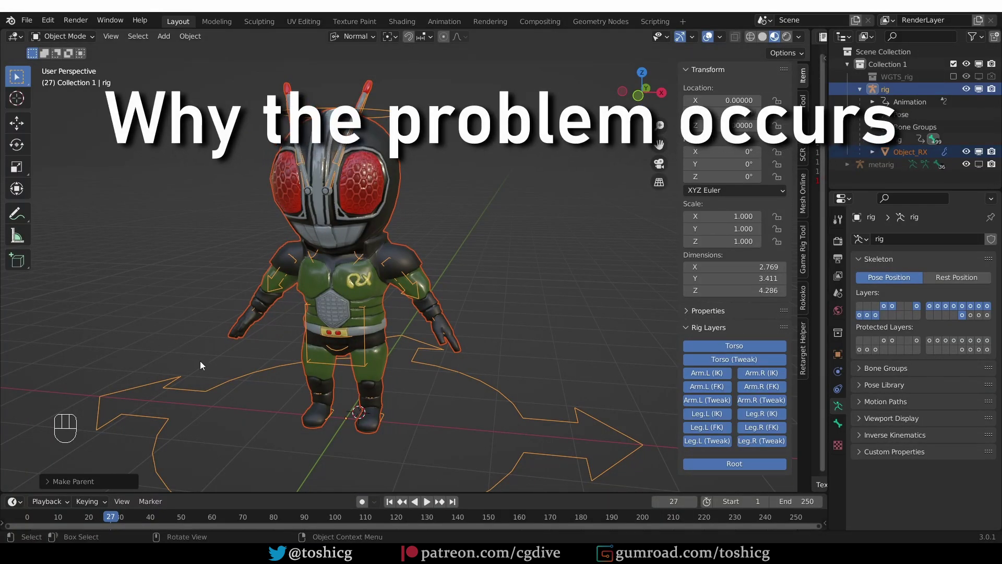
- Select only the rig, start and cancel a move, then delete the rig
left_click(385, 115)
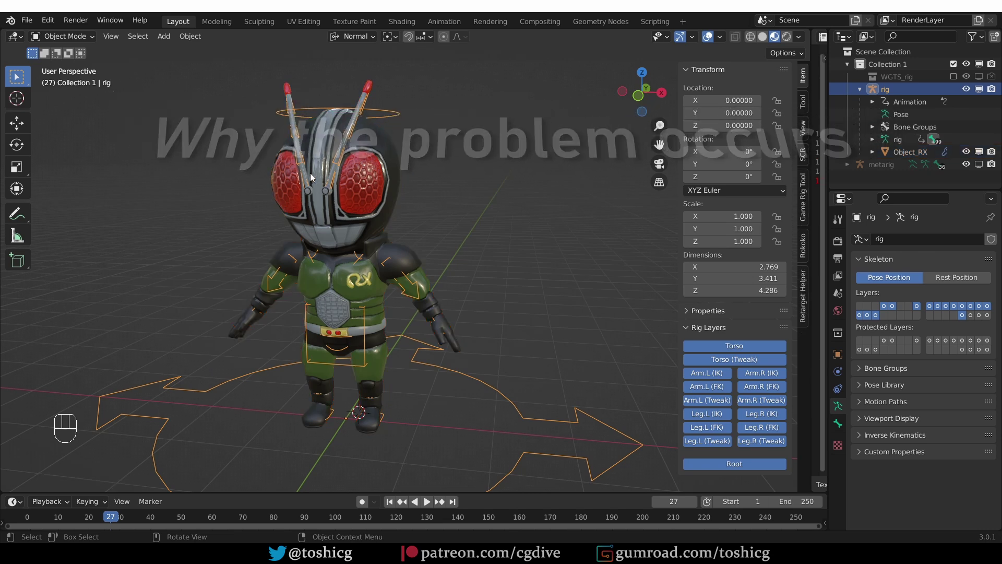
key("g")
key("Escape")
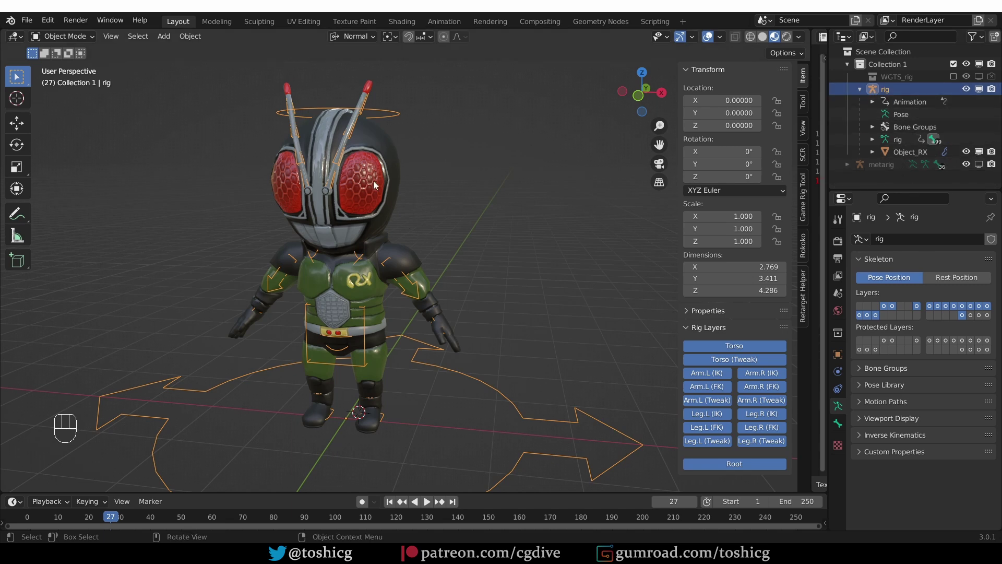
key("x")
left_click(395, 116)
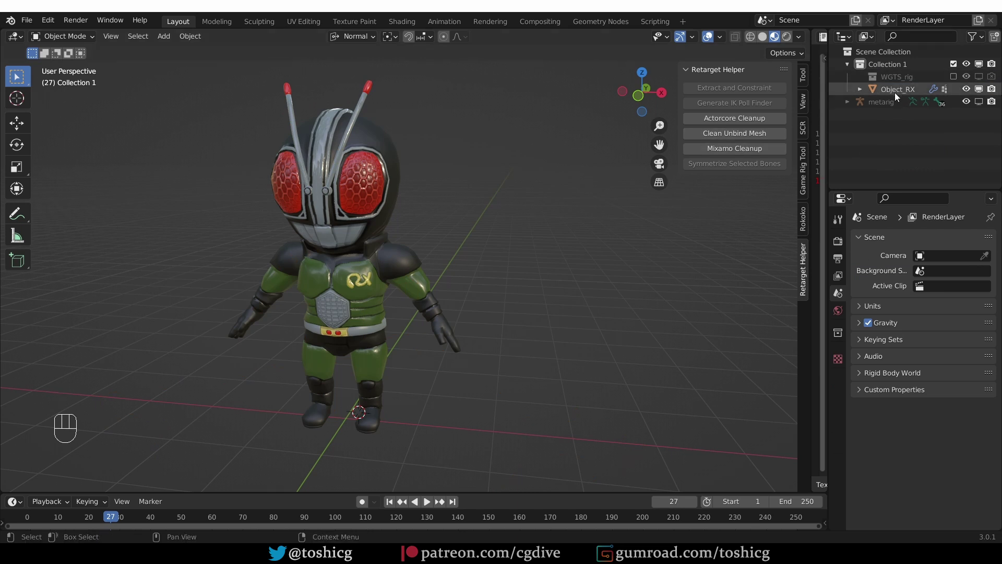
- Select Object_RX and expand Relations in its Object properties to see its parent
left_click(362, 187)
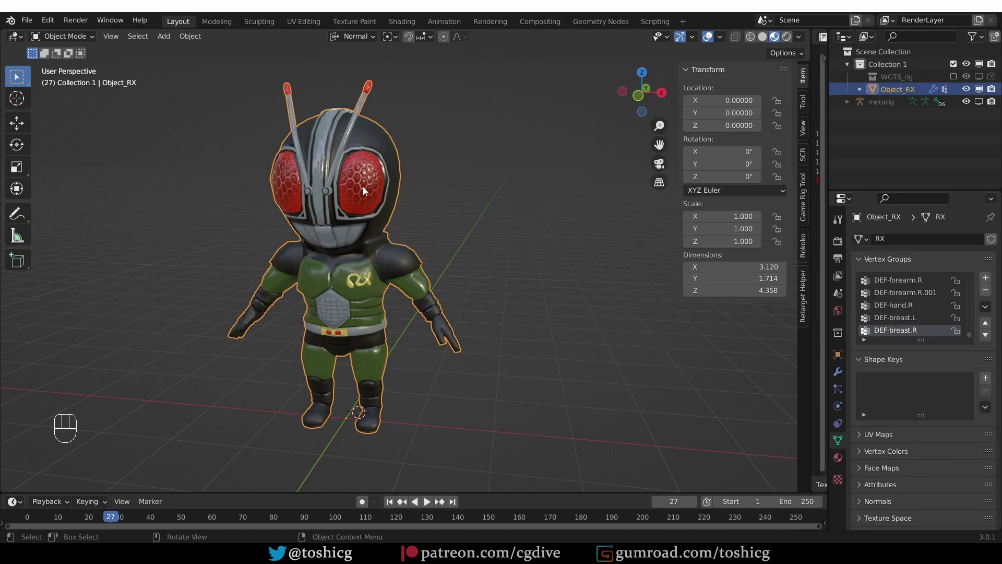
left_click(837, 355)
left_click(905, 429)
scroll(913, 435, "down", 3)
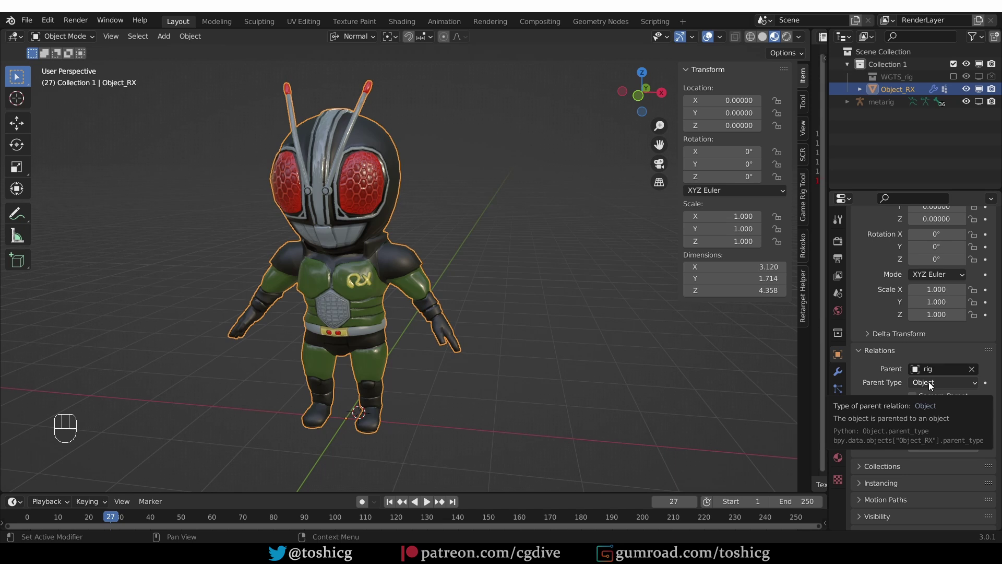
scroll(530, 402, "down", 1)
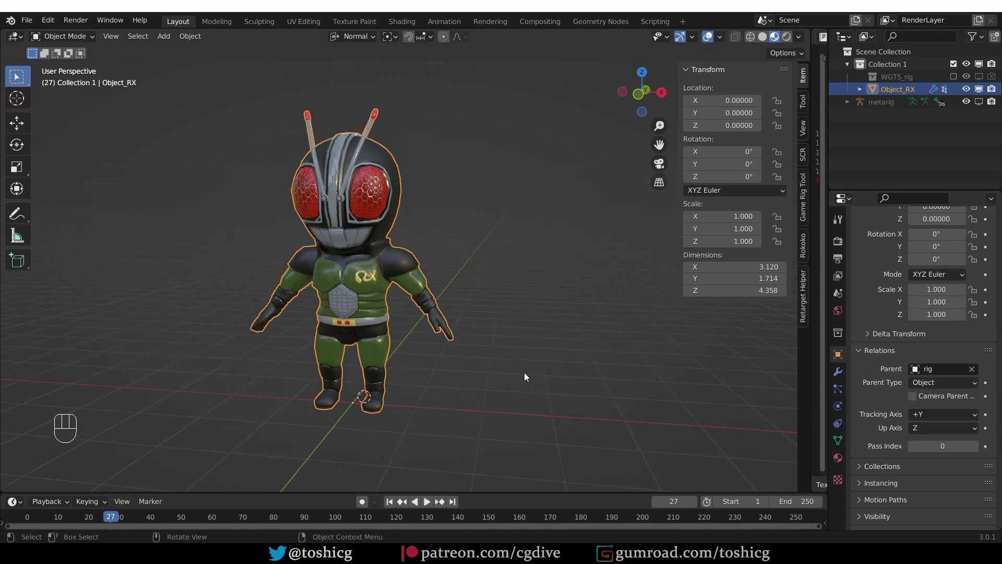
- Add a test cube and a single-bone armature centred in it, viewed in solid shading
key("shift+a")
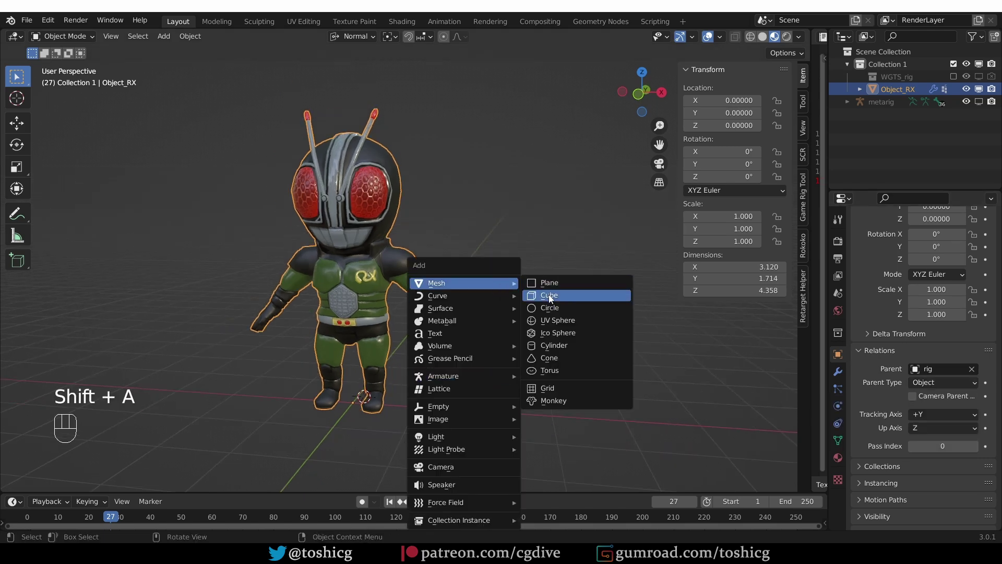
left_click(552, 296)
scroll(593, 340, "down", 2)
key("g")
left_click(592, 341)
key("shift+a")
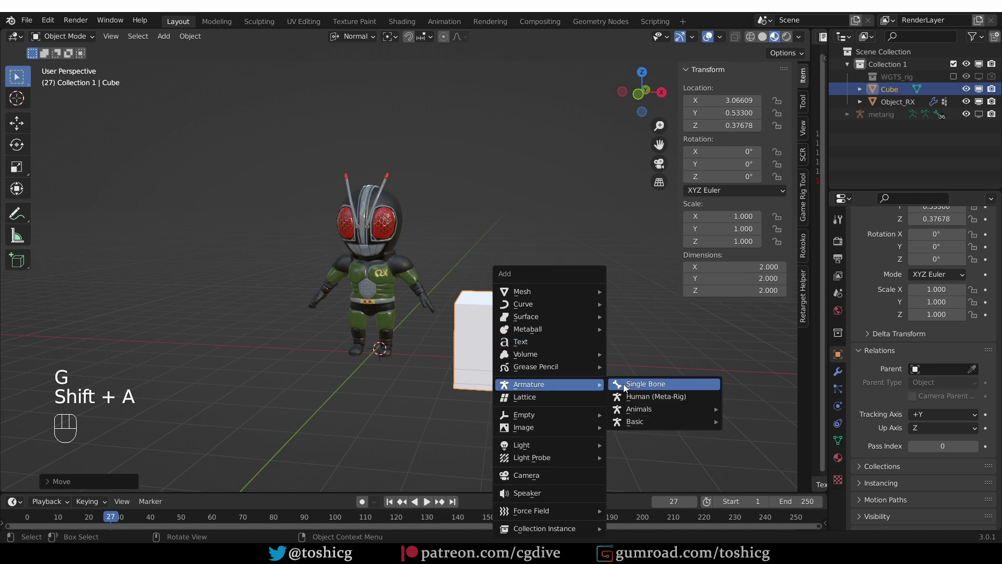
left_click(633, 385)
key("g")
key("z")
left_click(552, 381)
- Parent the cube to the armature with automatic weights, delete the armature, then undo everything
left_click(763, 36)
left_click(481, 318)
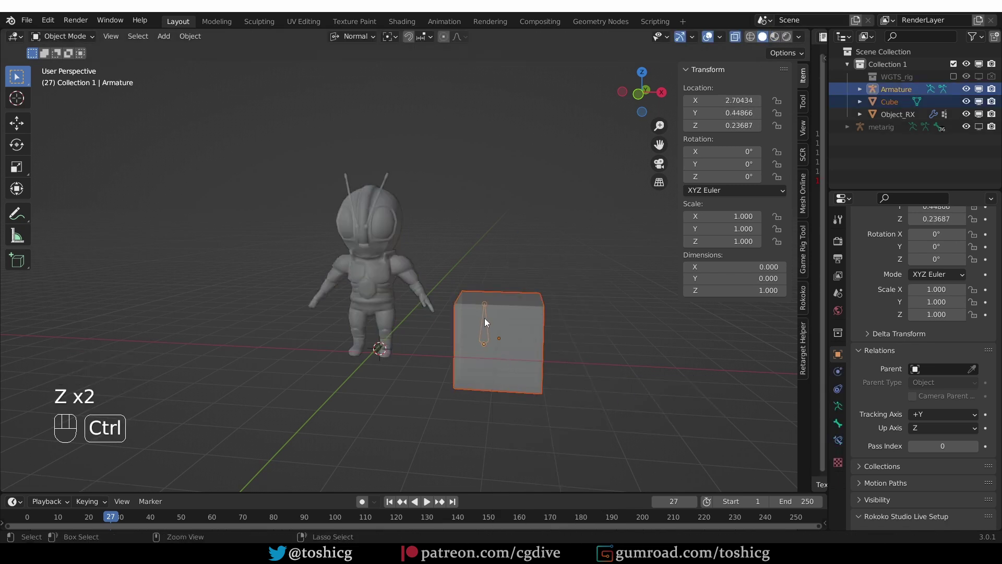
key("ctrl+p")
left_click(485, 317)
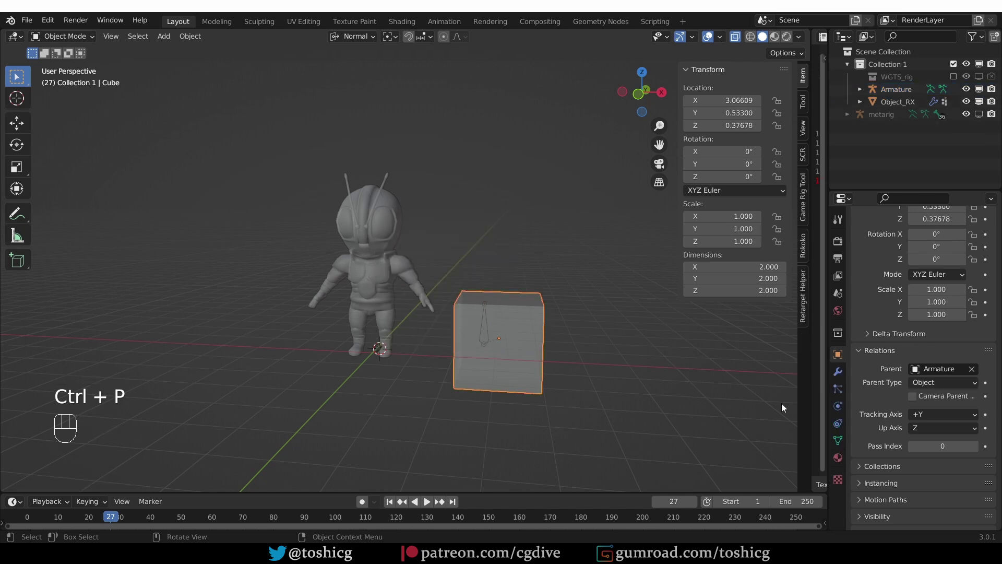
left_click(488, 341)
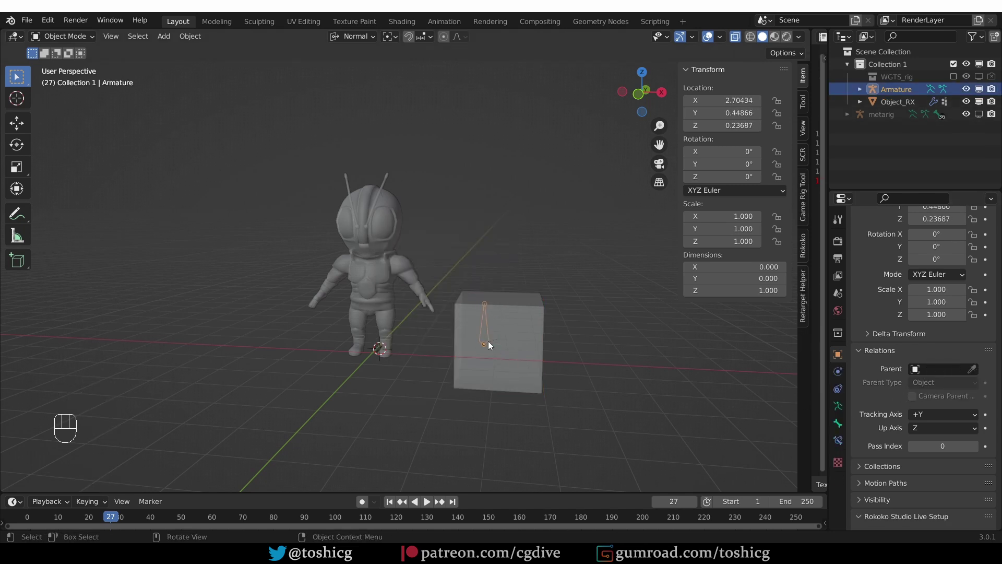
key("x")
left_click(488, 342)
left_click(533, 356)
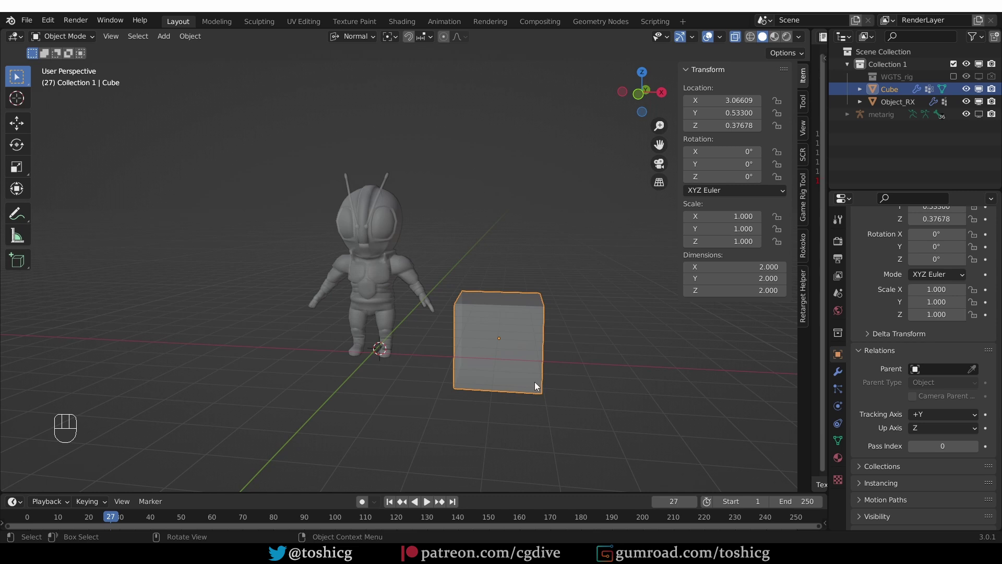
key("ctrl+z")
key("ctrl+z")
key("ctrl+z")
key("ctrl+z")
key("ctrl+z")
key("ctrl+z")
key("ctrl+z")
key("ctrl+z")
key("ctrl+z")
key("ctrl+z")
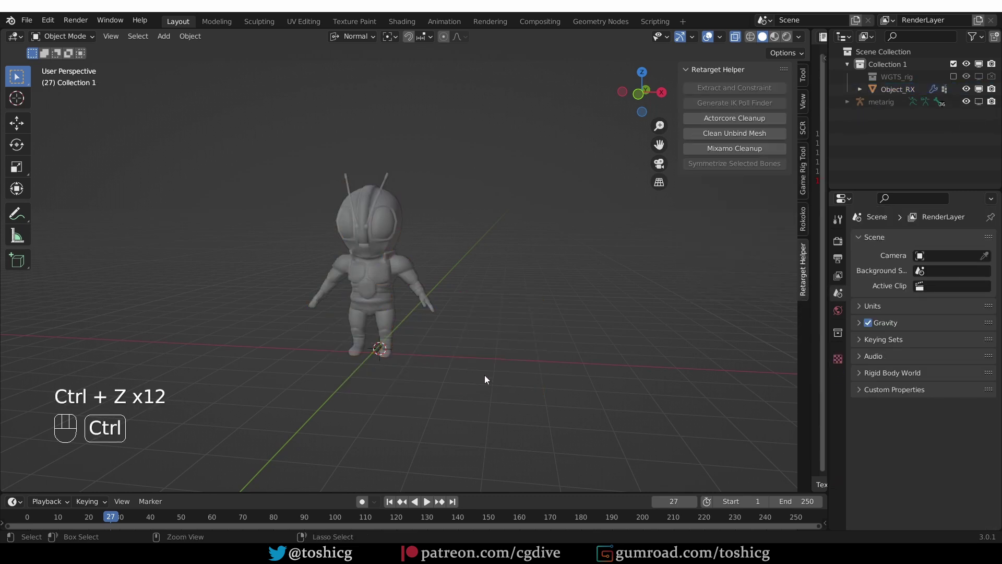
key("ctrl+z")
key("ctrl+z")
- Select the rig and character mesh and scale them down to about 0.78
key("g")
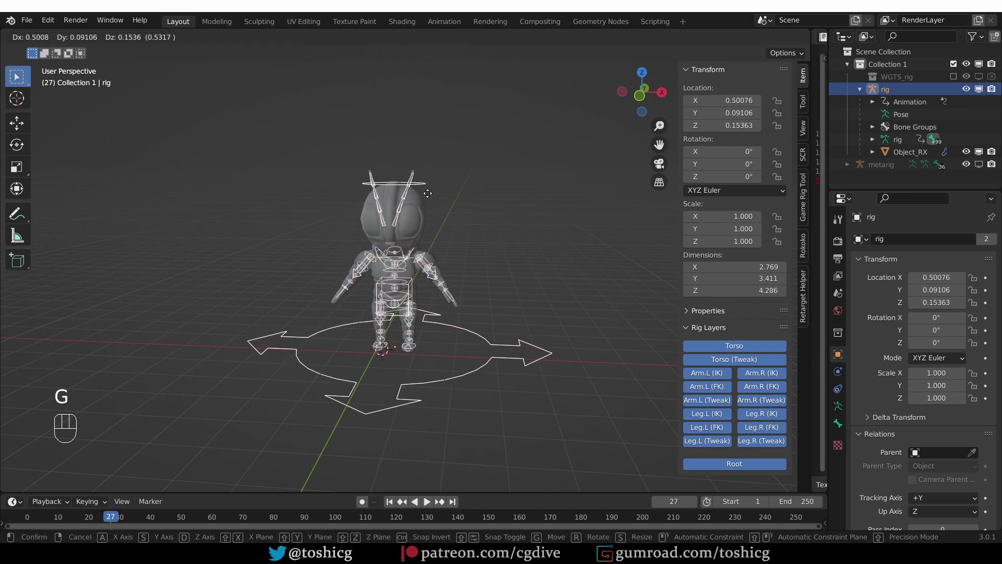
right_click(430, 195)
left_click(400, 213)
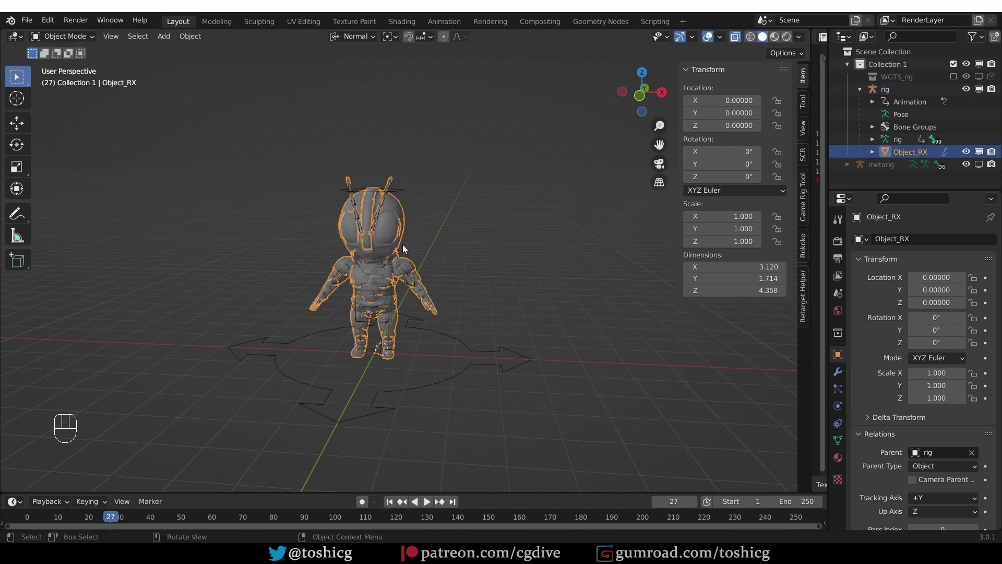
left_click(400, 195)
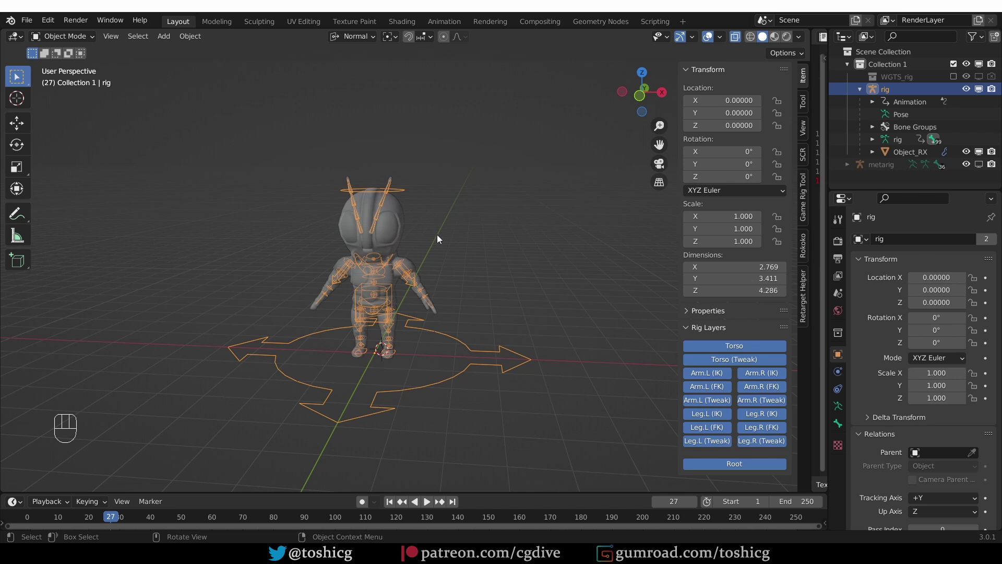
mouse_move(430, 208)
left_mouse_down("shift")
mouse_move(329, 272)
mouse_move(451, 258)
left_mouse_up("shift")
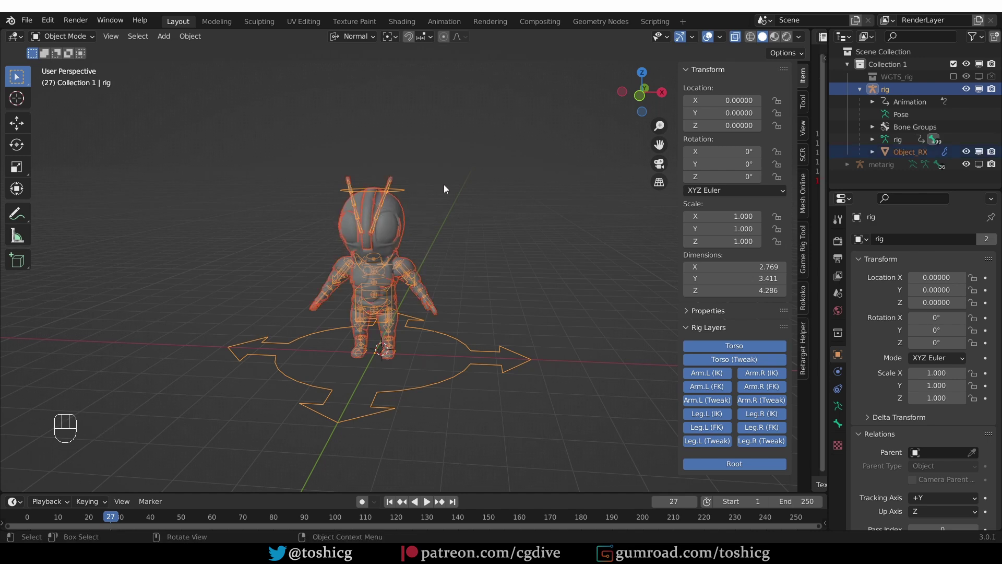
key("s")
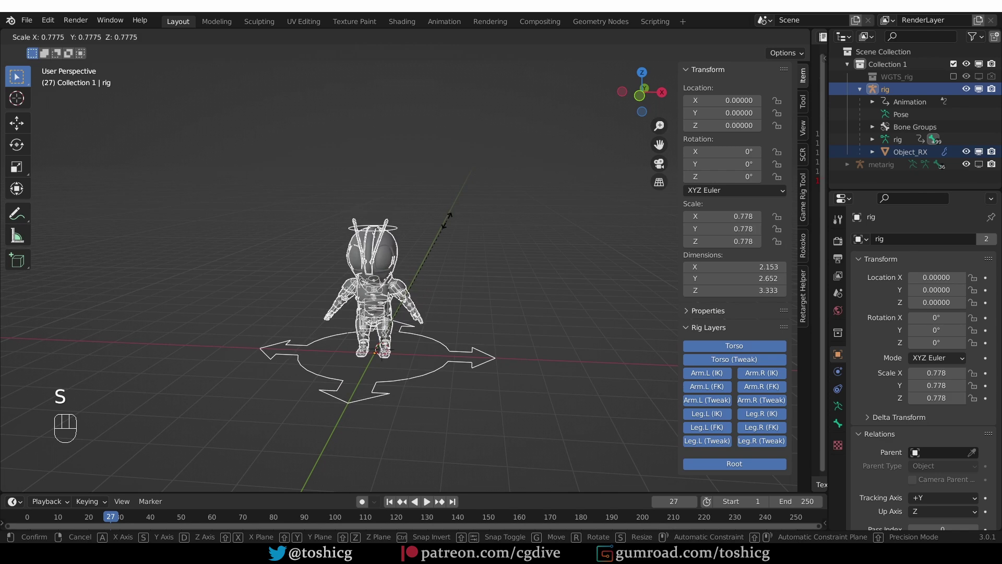
left_click(458, 316)
scroll(457, 312, "up", 1)
- Apply the rig's scale so it reads 1.0, with only the rig selected
left_click(438, 209)
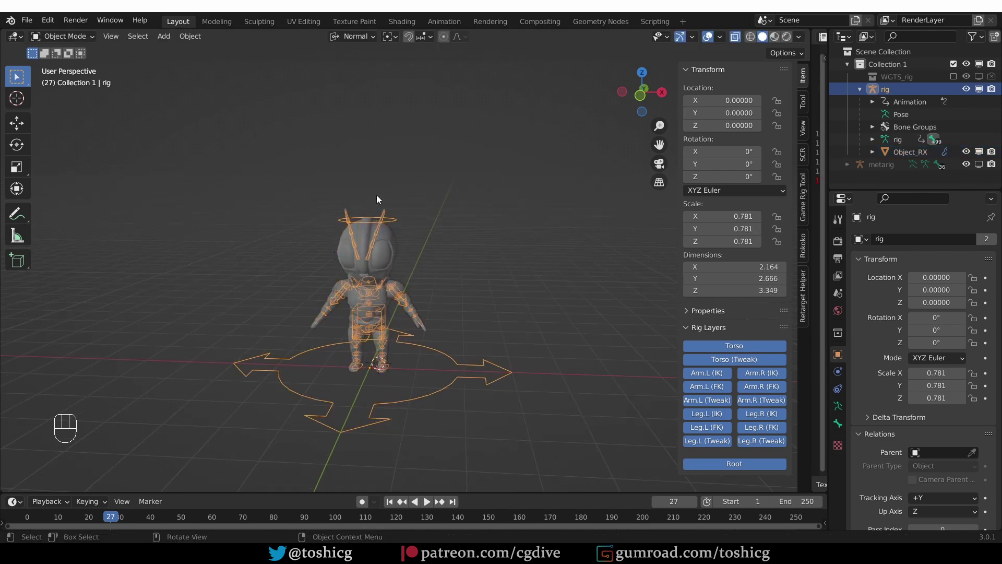
key("ctrl+a")
left_click(446, 263)
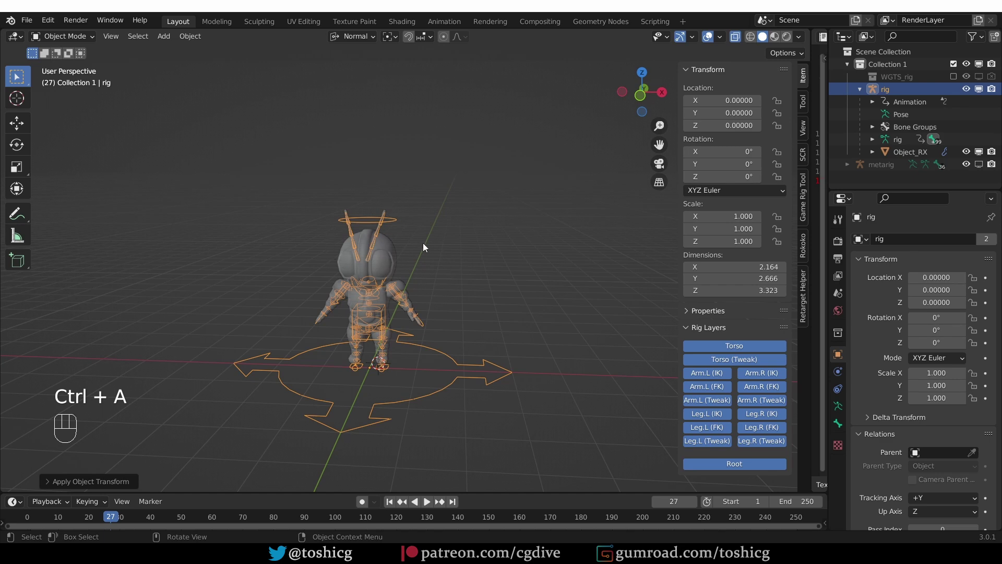
- Switch to Material Preview, undo the applied scale, delete the rig and select Object_RX
left_click(785, 36)
middle_click_drag(449, 268, 460, 250)
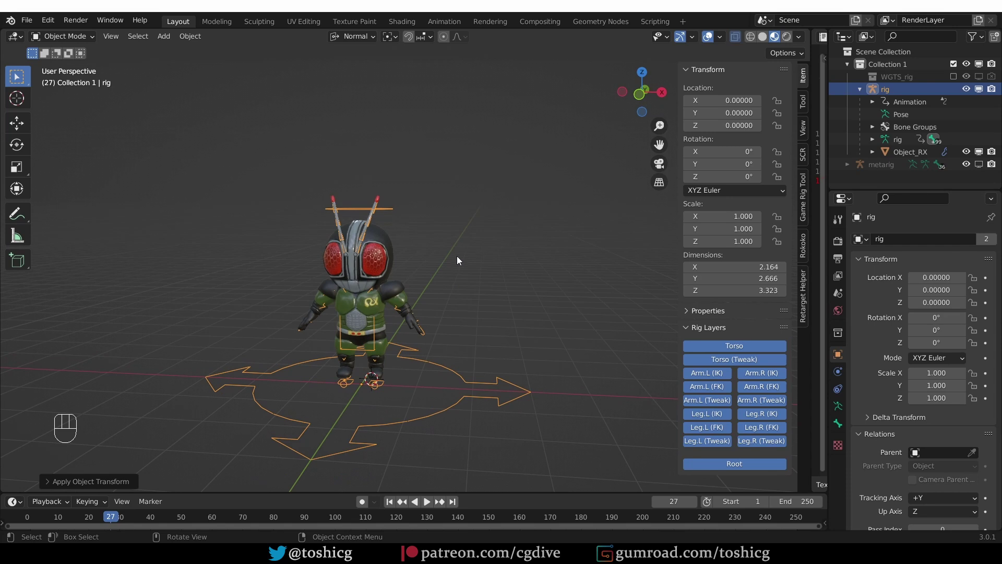
key("ctrl+z")
key("x")
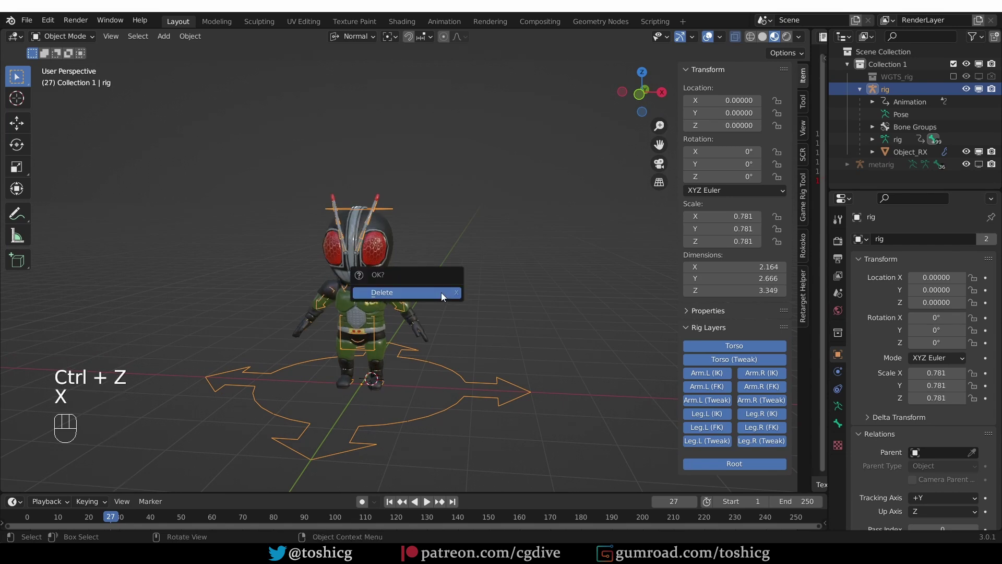
left_click(423, 295)
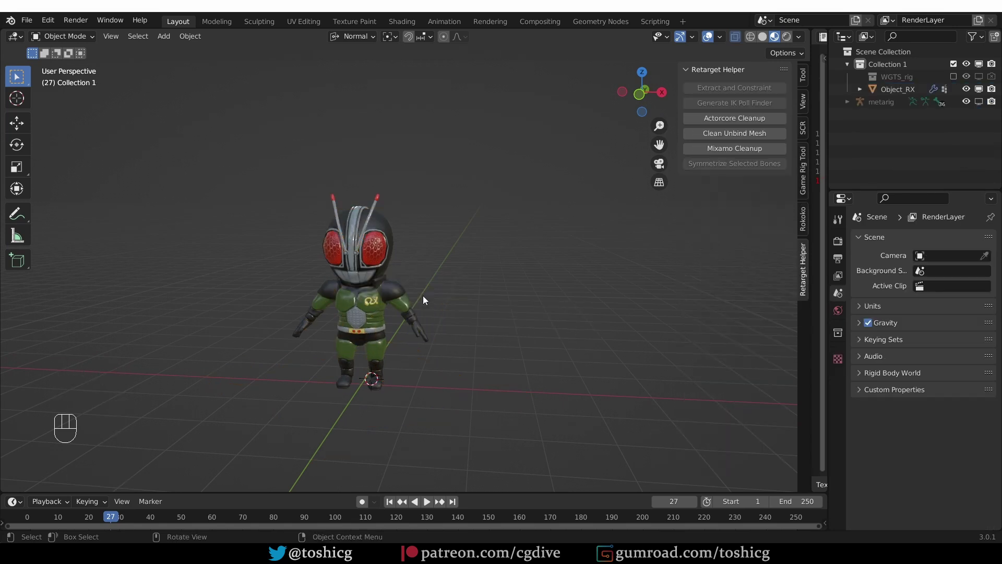
left_click(375, 245)
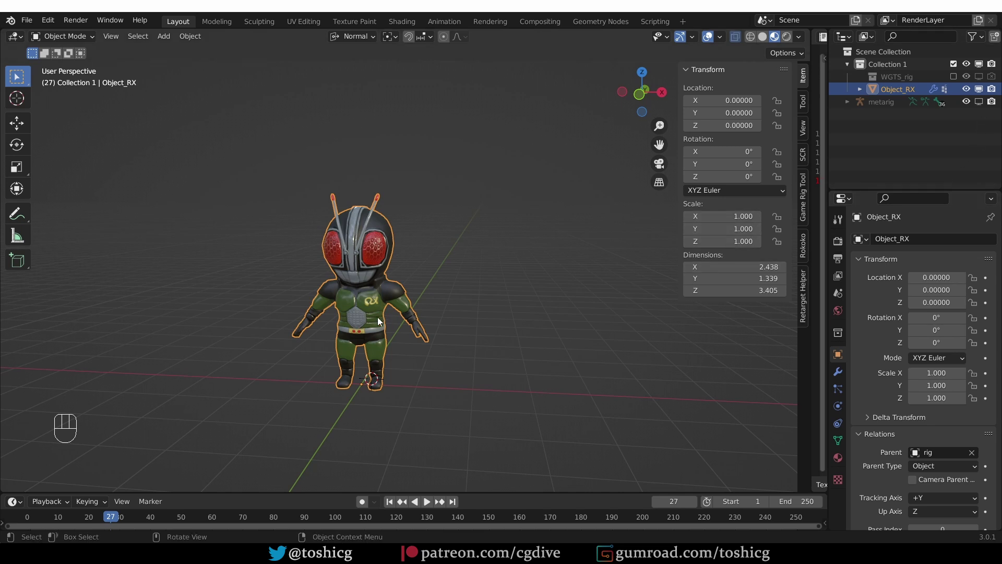
- Unhide the metarig, scale it to about 0.78 and apply its scale
left_click(979, 102)
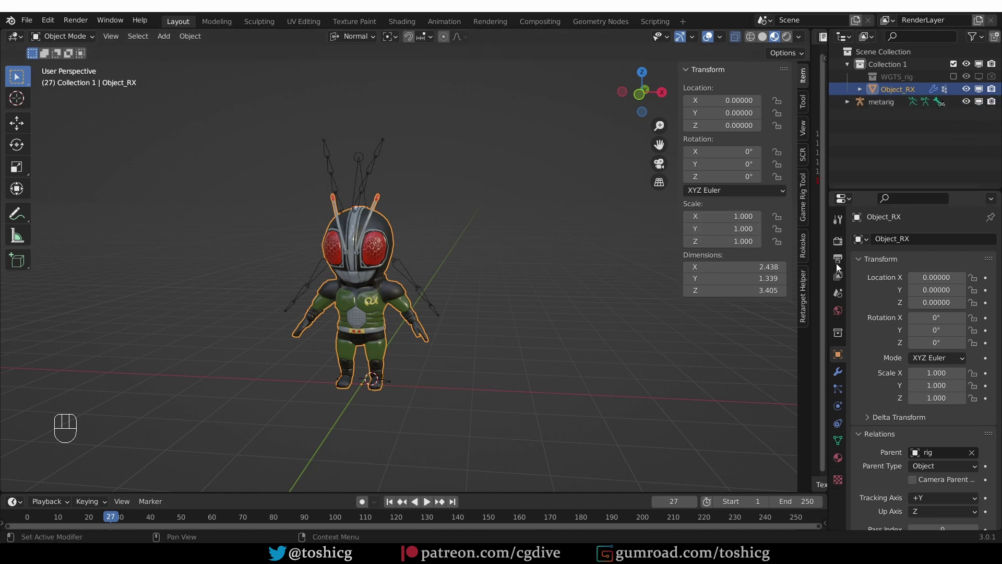
left_click(385, 217)
key("s")
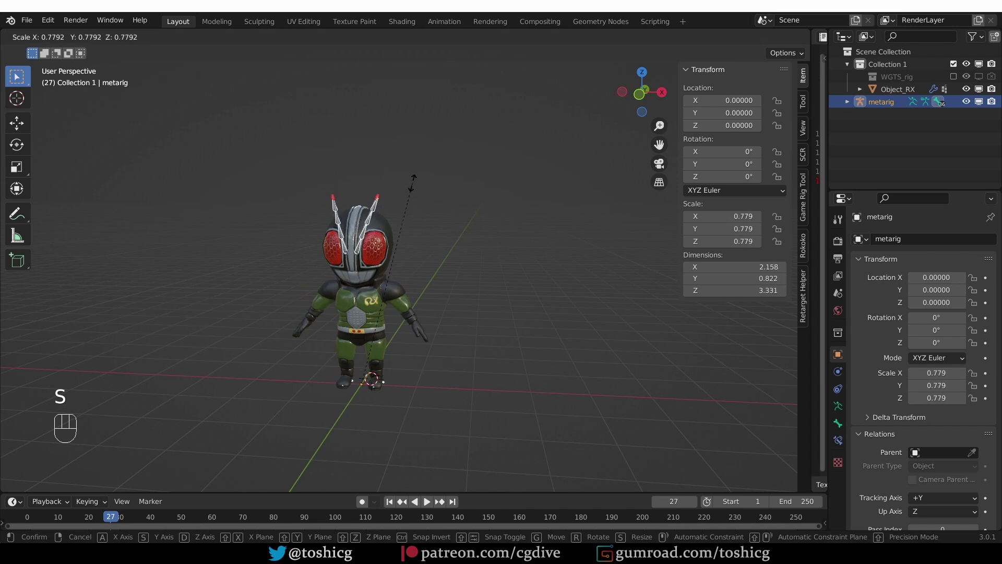
left_click(412, 179)
key("ctrl+a")
left_click(414, 182)
- Generate a new Rigify rig from the metarig rather than overwriting the existing one
left_click(838, 406)
scroll(960, 419, "down", 2)
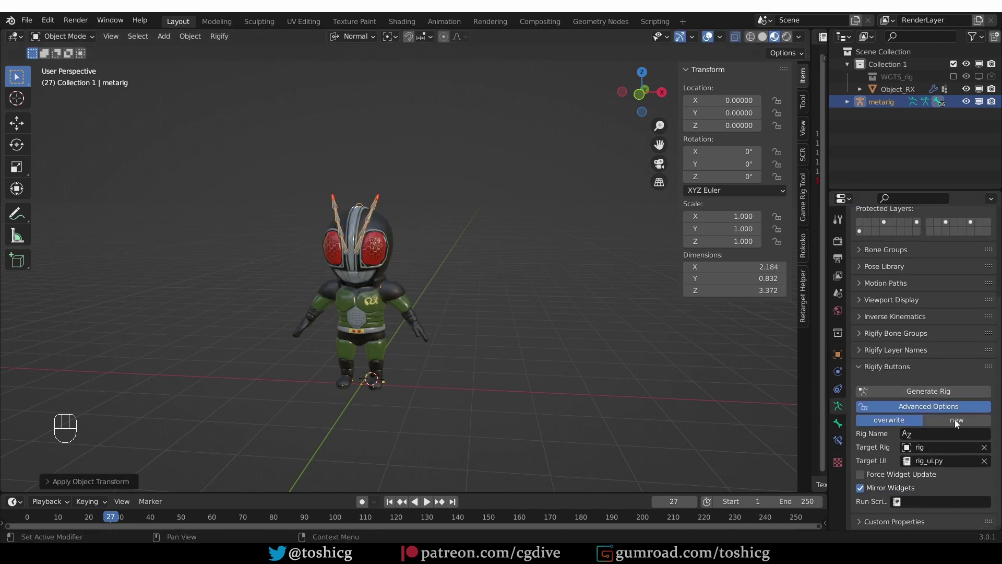
left_click(958, 421)
left_click(930, 388)
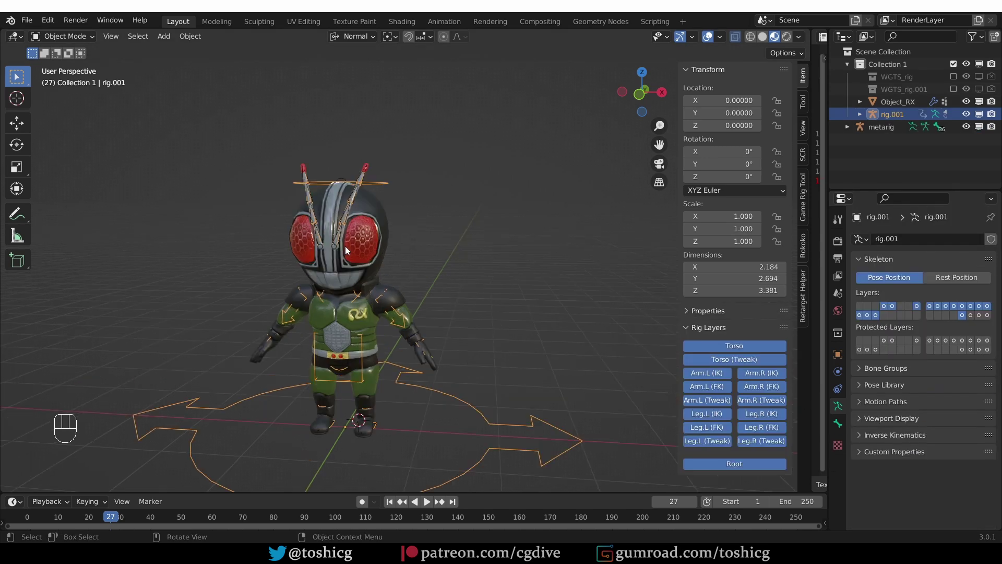
scroll(345, 247, "up", 1)
- Parent Object_RX to rig.001 with automatic weights
left_click(383, 228)
left_click(385, 182, "shift")
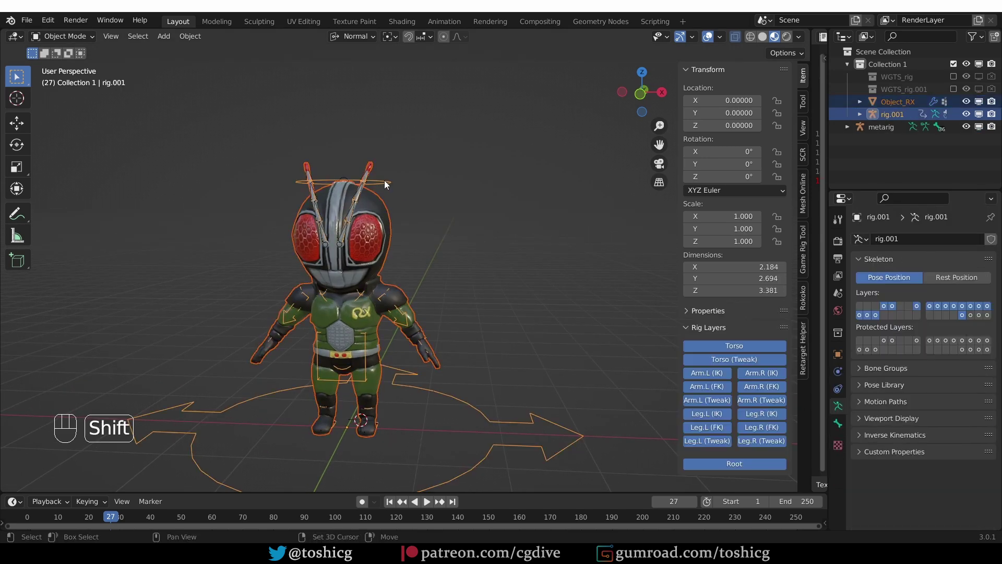
key("ctrl+p")
left_click(413, 193)
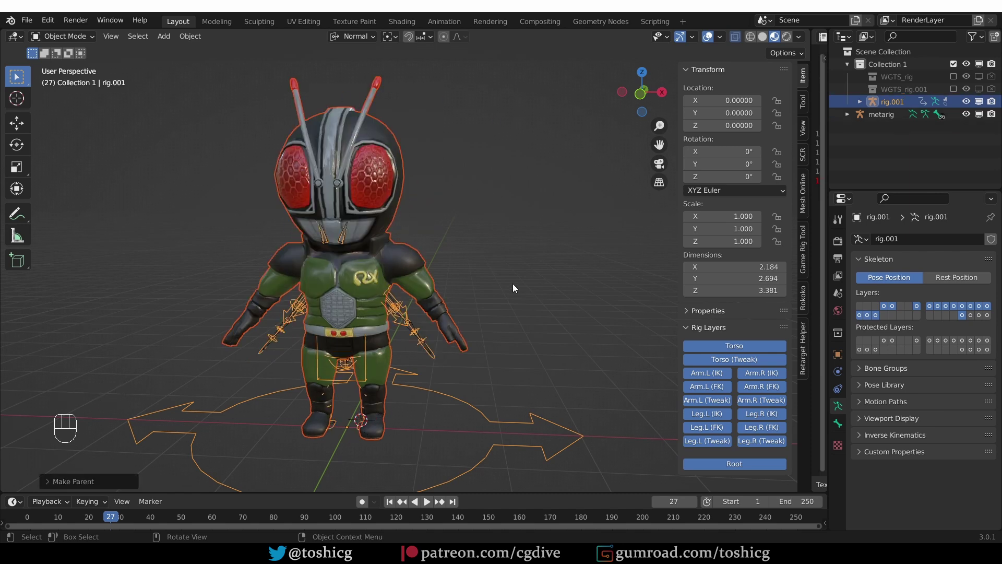
- Undo the parenting, then clear Object_RX's parent keeping its transformation and apply its scale
key("ctrl+z")
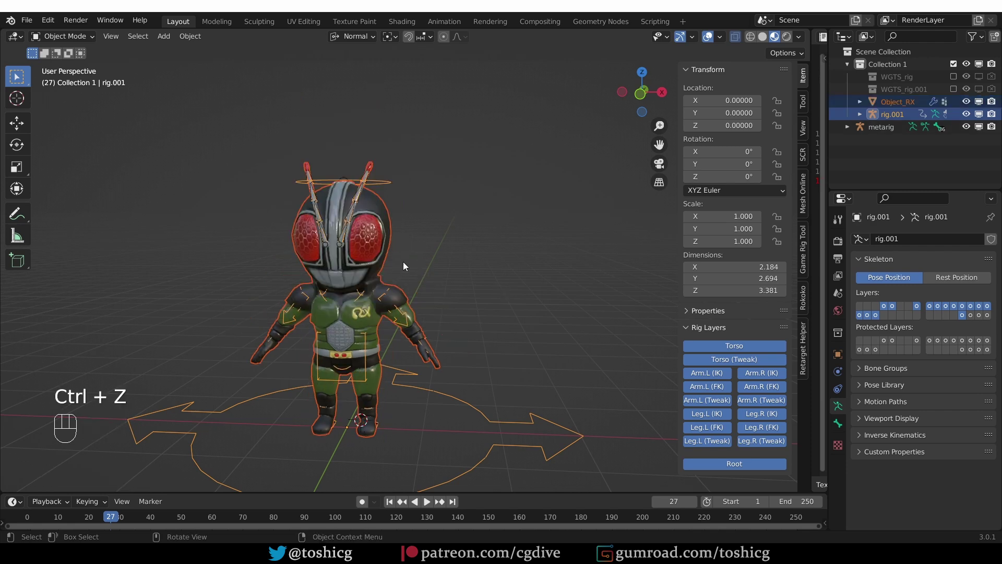
left_click(394, 230)
key("alt+p")
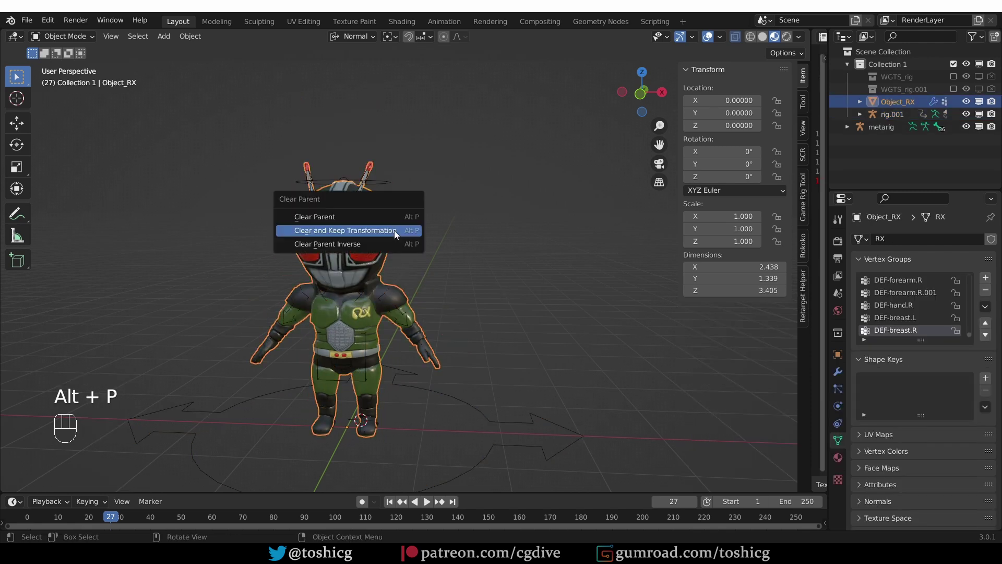
left_click(394, 231)
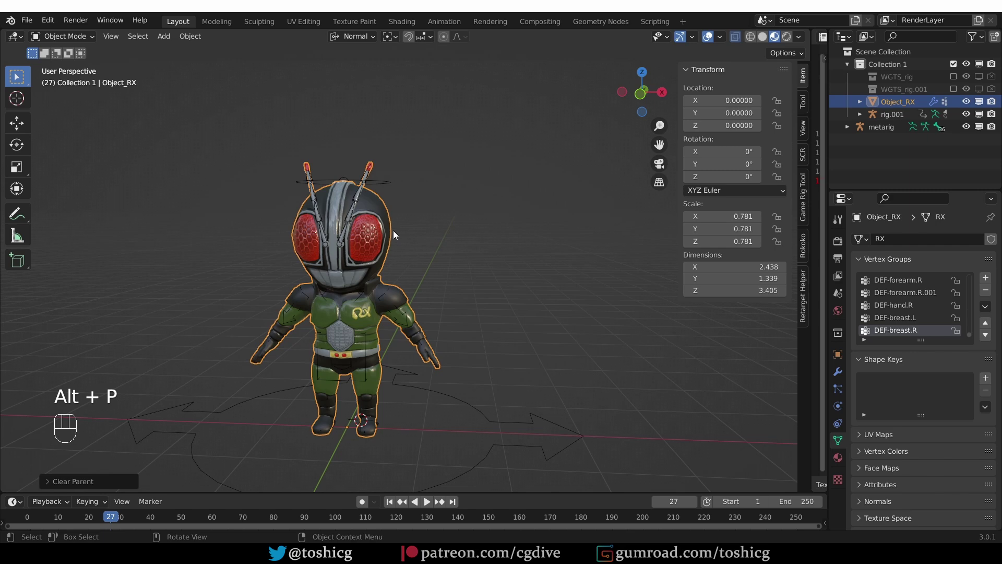
key("ctrl+a")
left_click(397, 231)
- Parent Object_RX to rig.001 with automatic weights
left_click(388, 184, "shift")
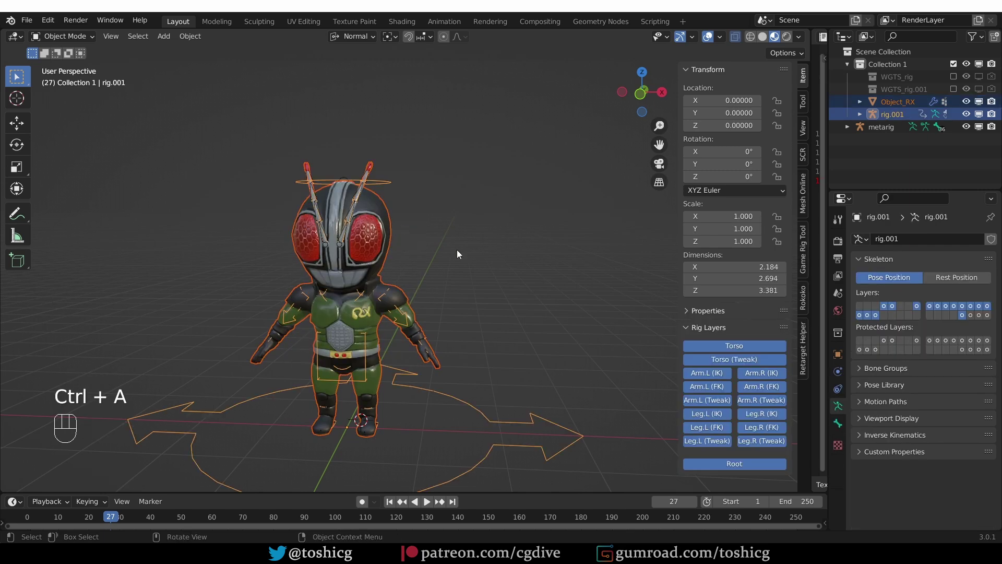
key("ctrl+p")
left_click(456, 250)
mouse_move(455, 247)
middle_mouse_down()
mouse_move(506, 392)
mouse_move(399, 367)
middle_mouse_up()
- Add a test cube beside the character and a single-bone armature, viewed in solid shading
key("shift")
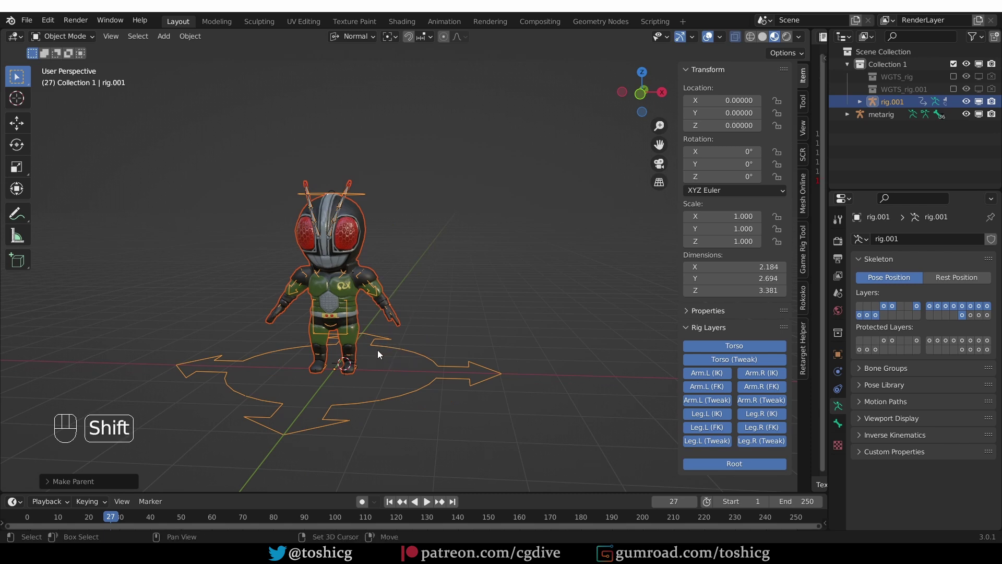
key("shift+a")
left_click(439, 285)
key("g")
left_click(542, 294)
key("shift+a")
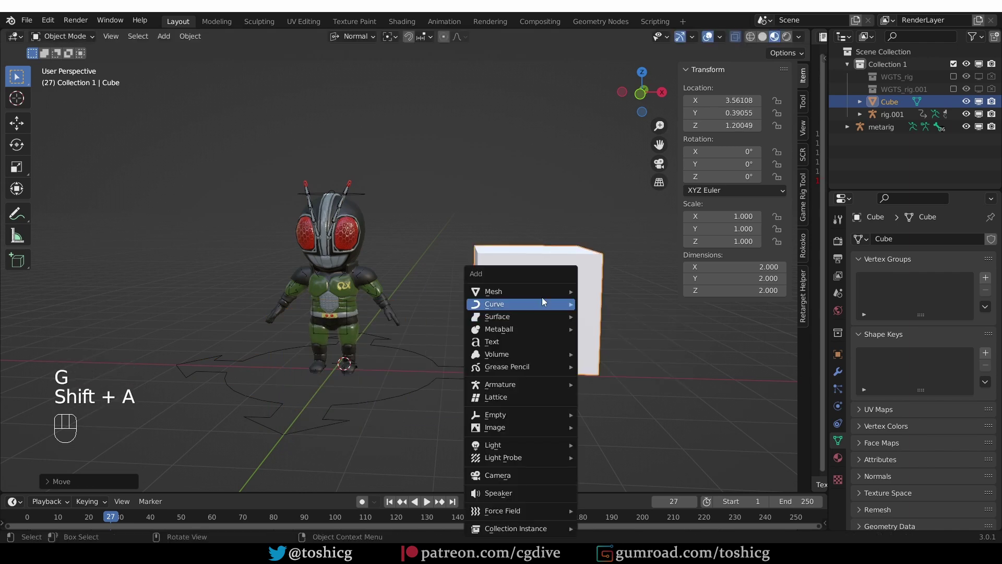
left_click(610, 394)
key("z")
left_click(783, 349)
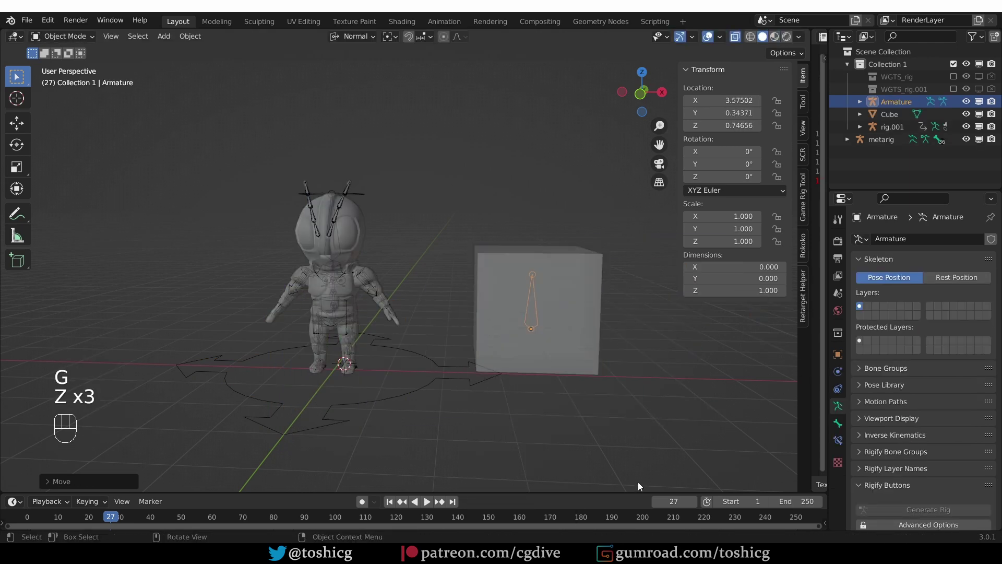
- Bind the cube to the single-bone armature with automatic weights
left_click(532, 300, "ctrl")
key("ctrl+p")
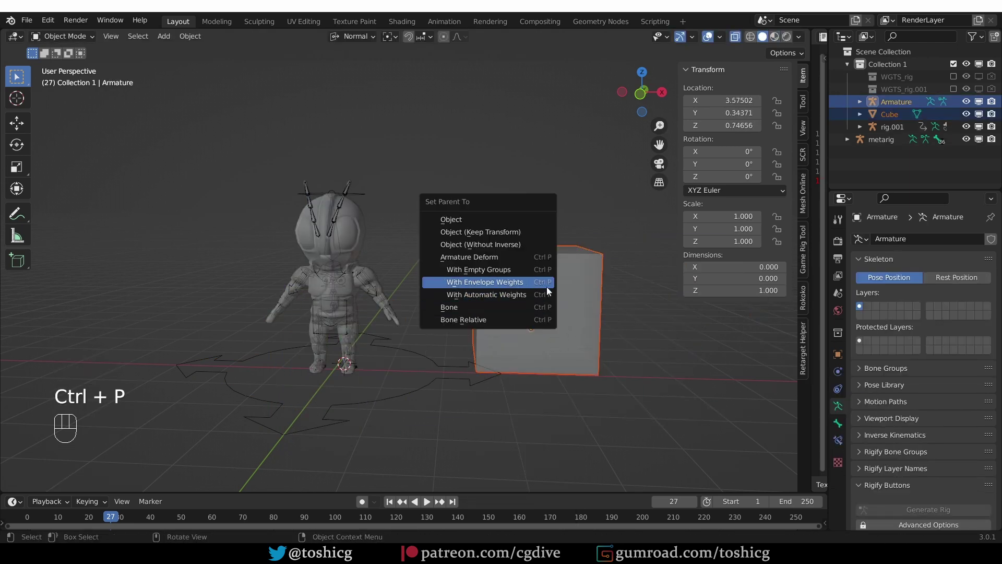
left_click(537, 295)
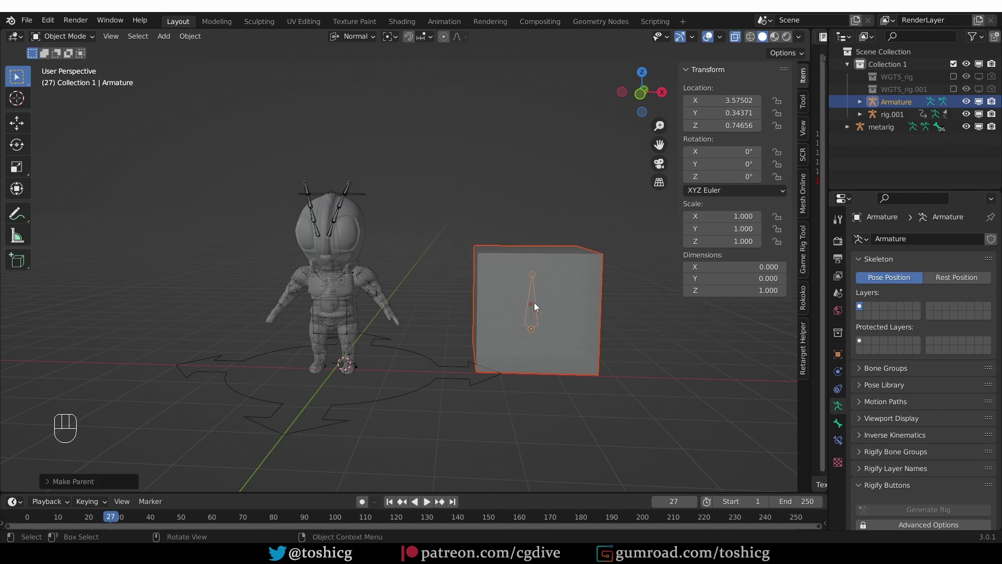
- Scale the single-bone armature down, then delete it
left_click(542, 298)
left_click(536, 310)
key("s")
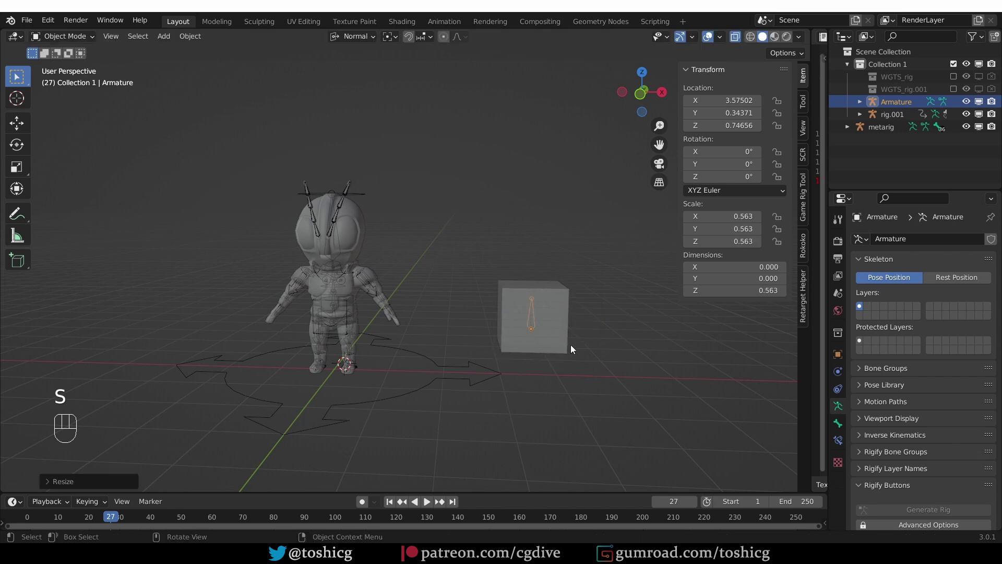
key("x")
key("x")
left_click(551, 292)
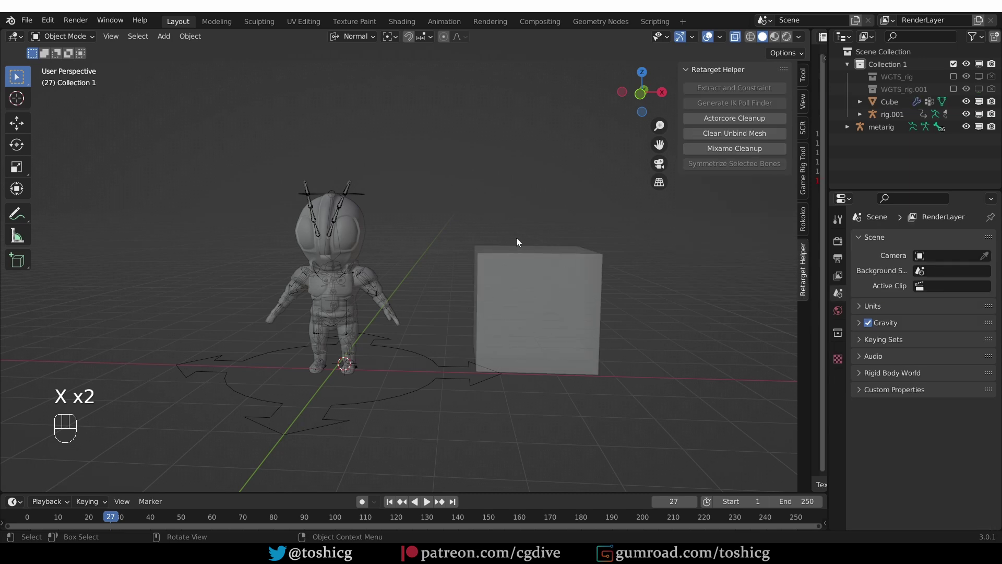